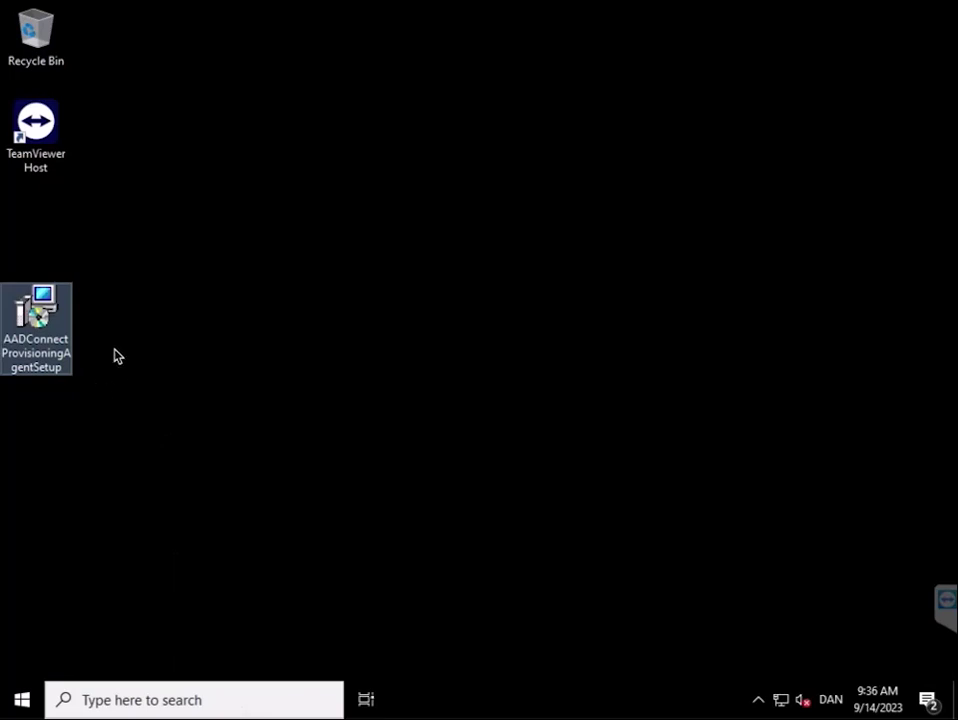
# Install the Azure AD Connect Provisioning Agent Package after agreeing to the licence terms, then start its configuration wizard.
pyautogui.doubleClick(38, 312)
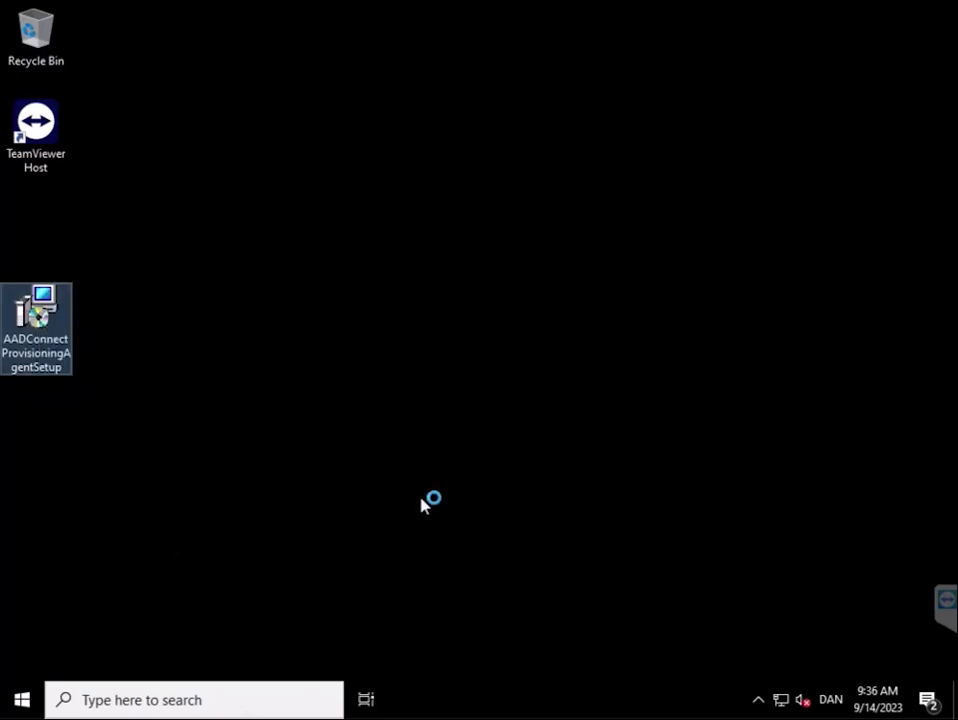
pyautogui.click(395, 433)
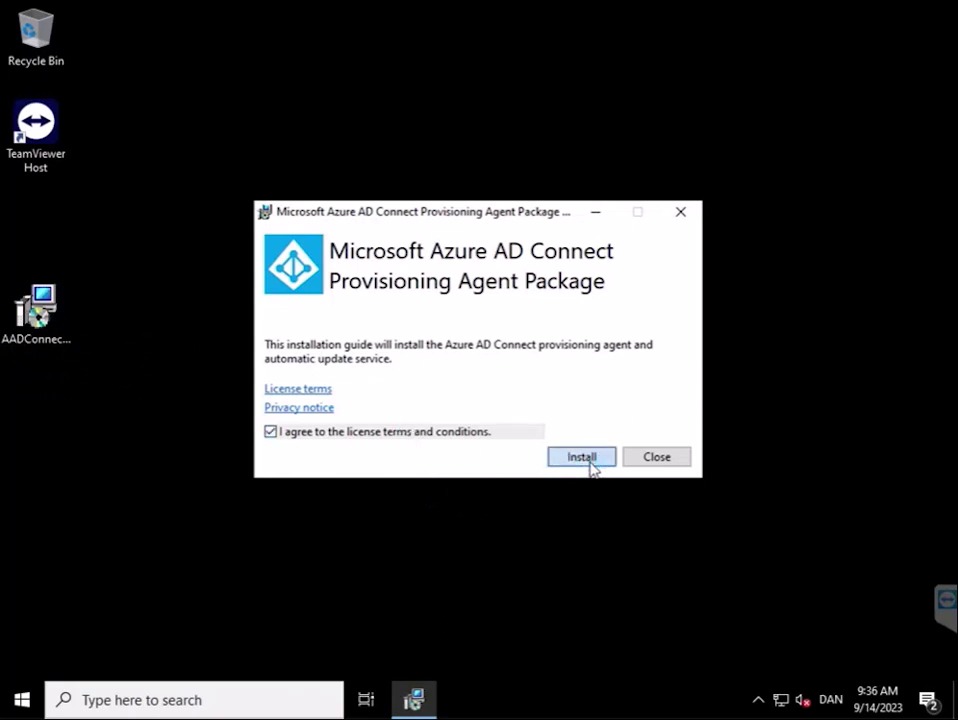
pyautogui.click(590, 463)
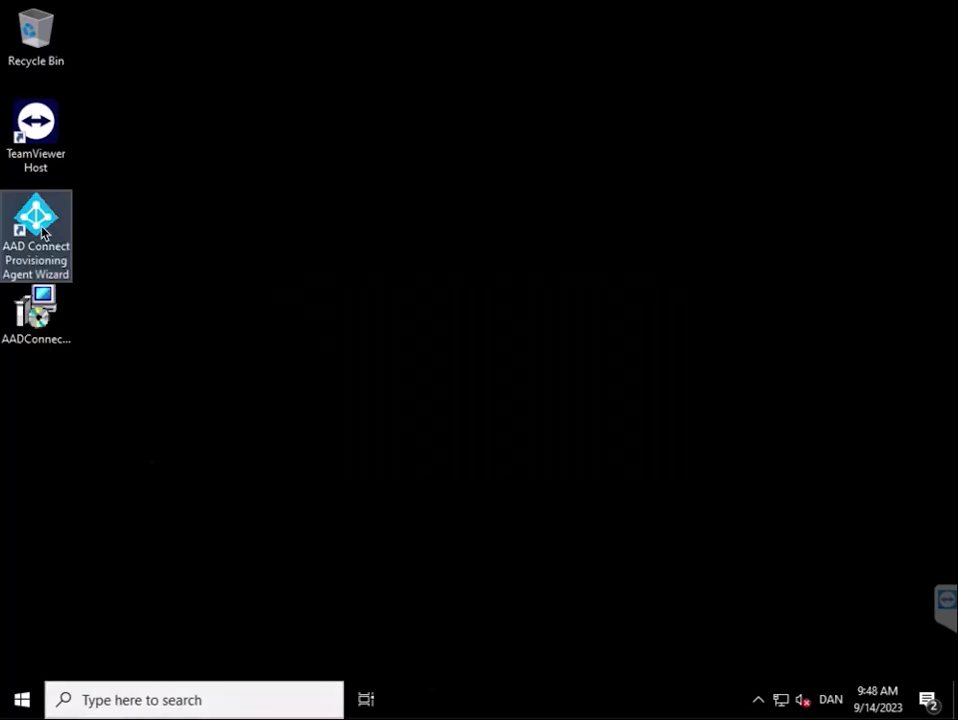
pyautogui.doubleClick(41, 228)
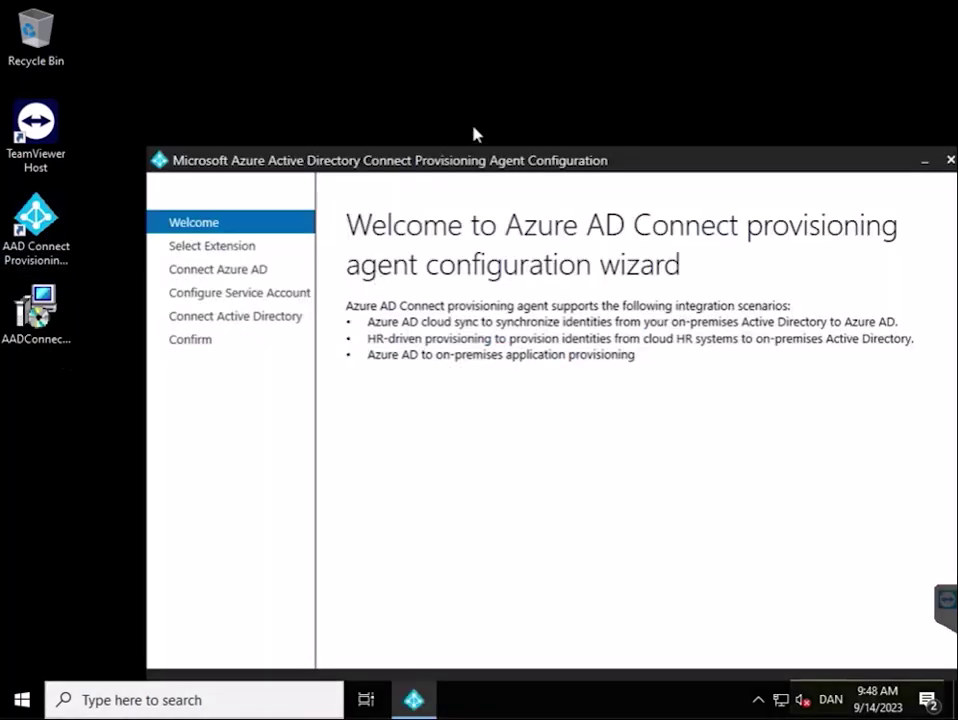
# Pass the Welcome page and select the HR-driven provisioning / Azure AD Connect Cloud Sync extension.
pyautogui.moveTo(476, 160); pyautogui.dragTo(397, 63)
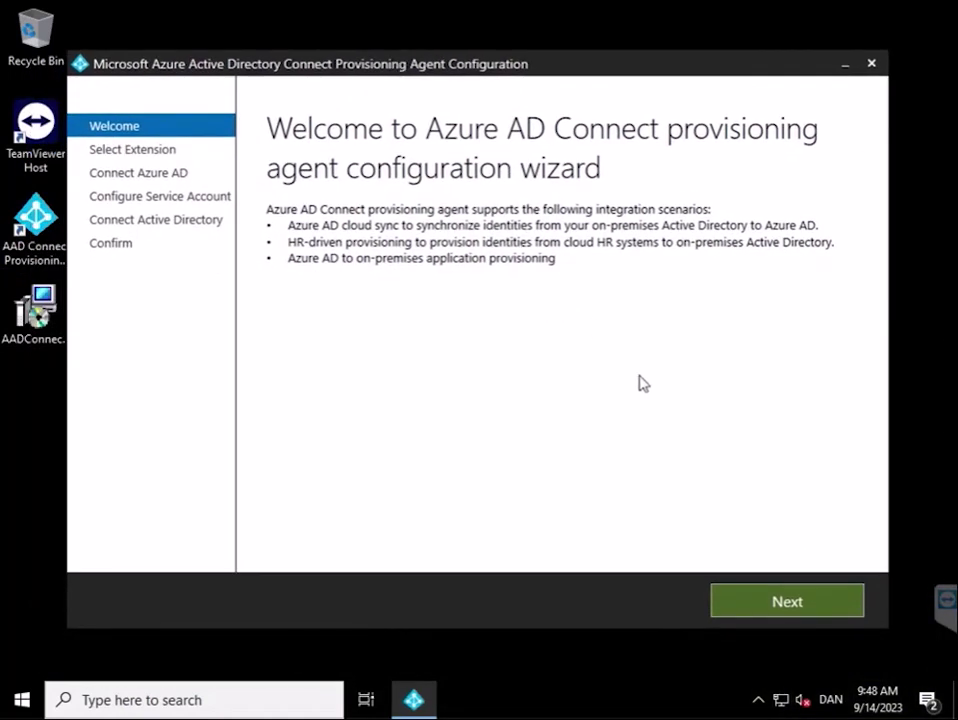
pyautogui.click(783, 600)
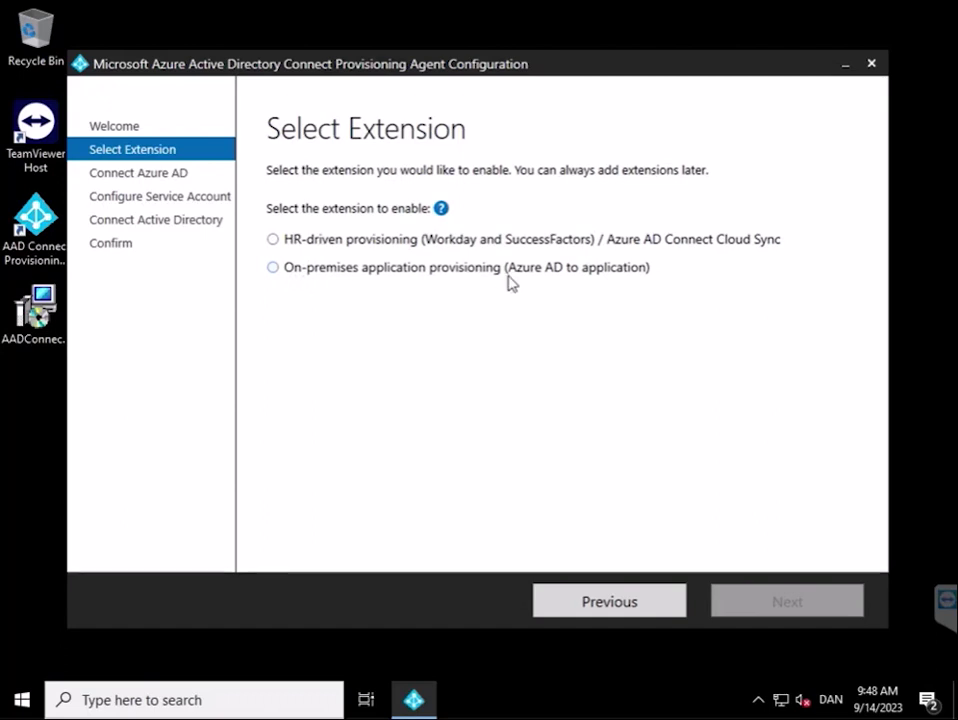
pyautogui.click(274, 242)
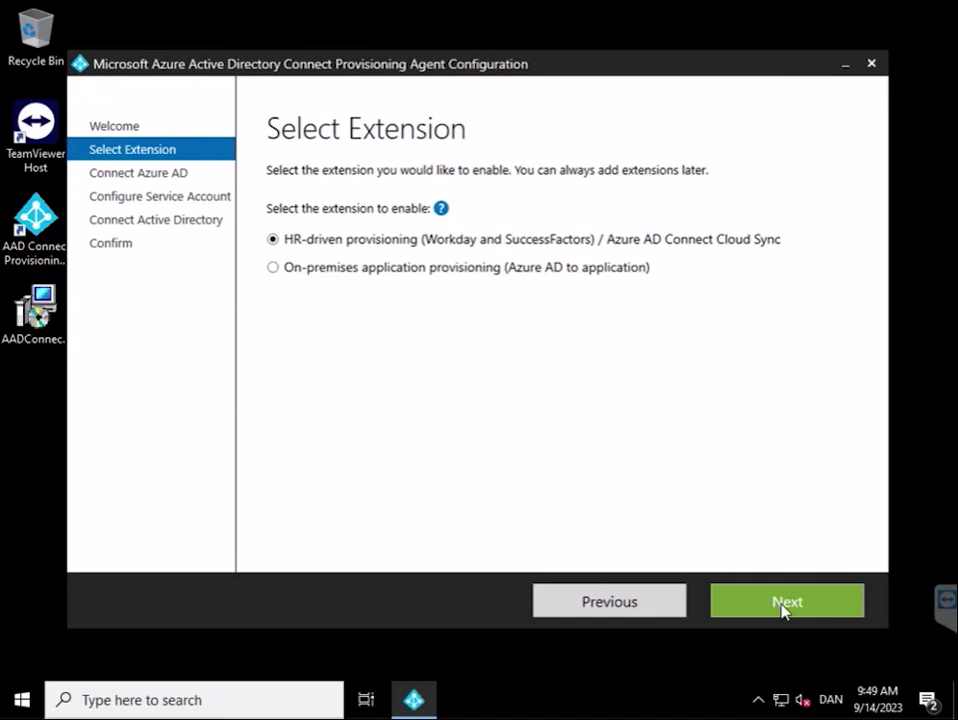
# Sign in to Azure AD with the administrator's e-mail address.
pyautogui.click(783, 603)
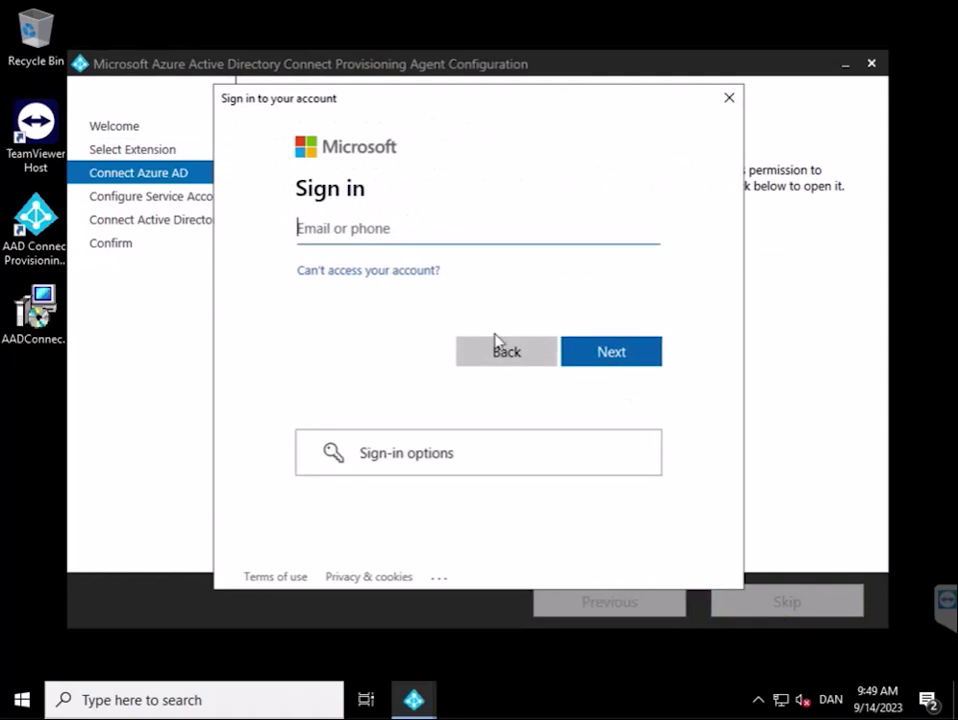
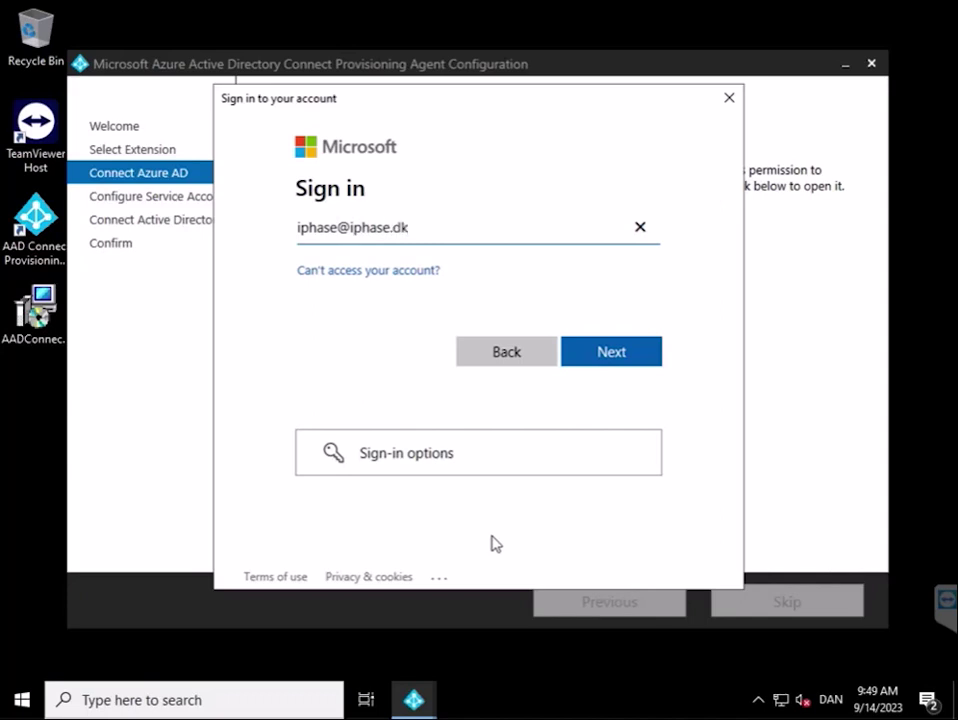
pyautogui.click(624, 359)
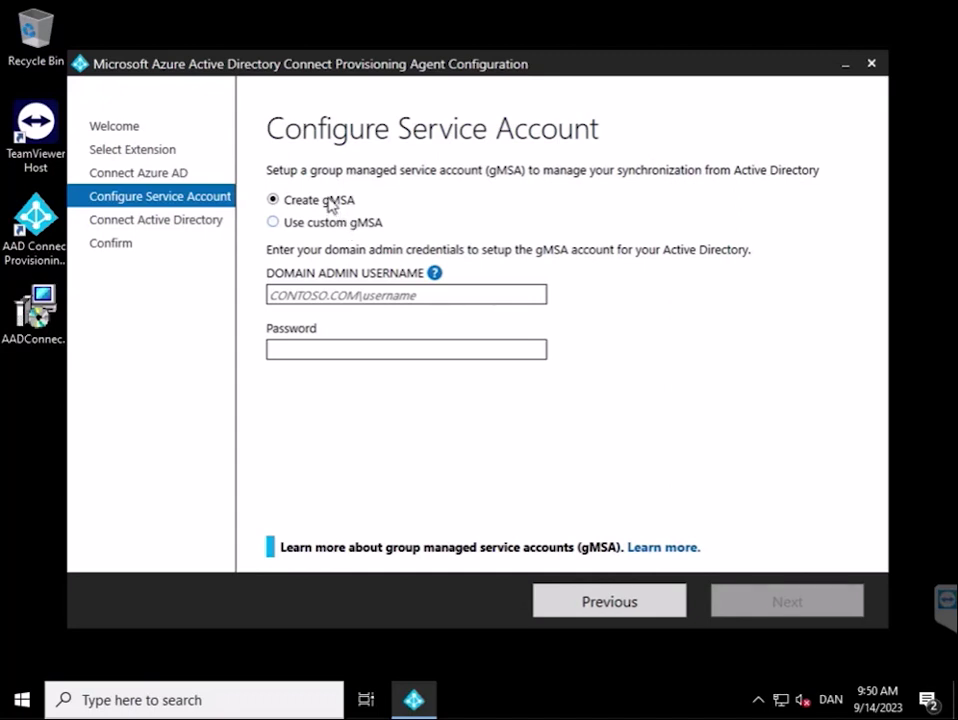
# Keep Create gMSA, enter the domain admin username and password, and continue.
pyautogui.click(330, 295)
pyautogui.write('ad\\')
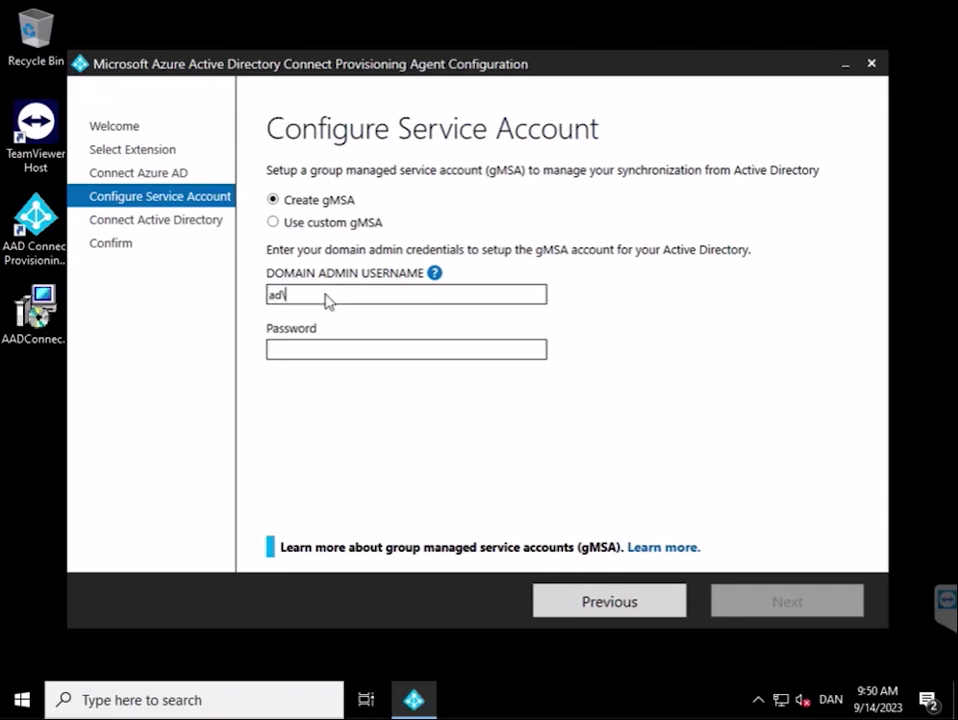
pyautogui.write('dcadmin')
pyautogui.click(320, 345)
pyautogui.write('*************')
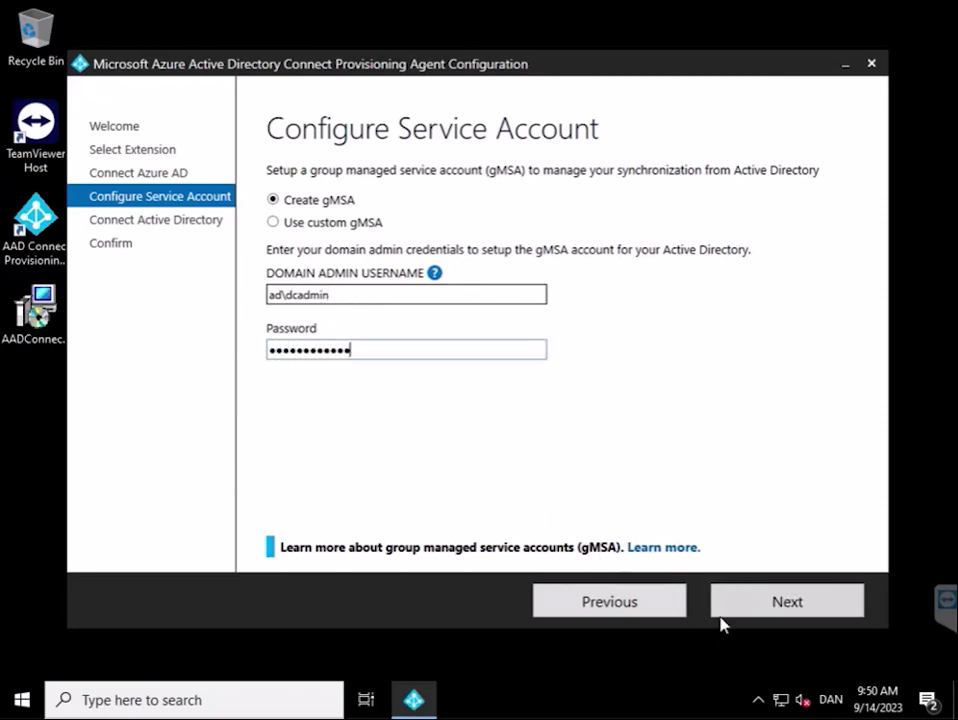
pyautogui.click(755, 614)
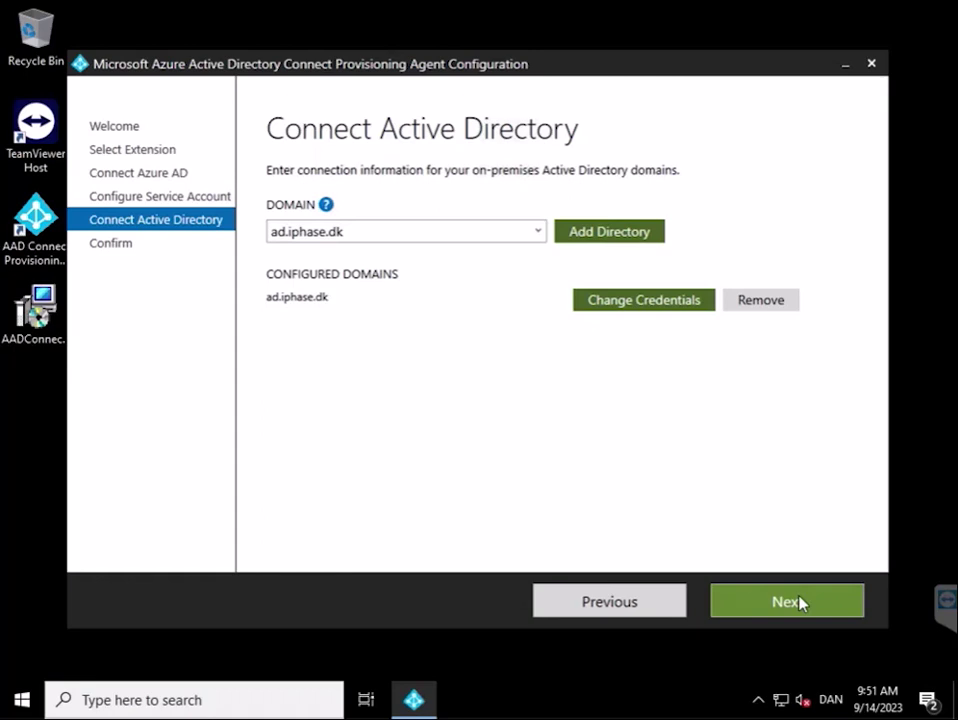
# Advance from Connect Active Directory with ad.iphase.dk to the Agent configuration review page.
pyautogui.click(800, 602)
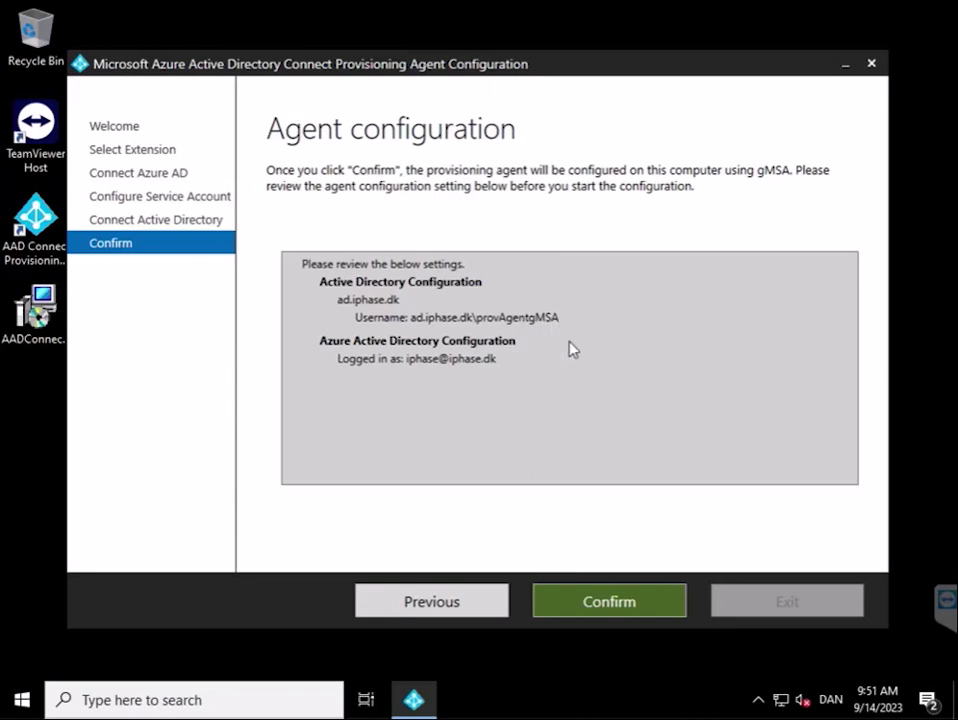
# Confirm the agent configuration and exit the wizard once it reports completion.
pyautogui.click(624, 598)
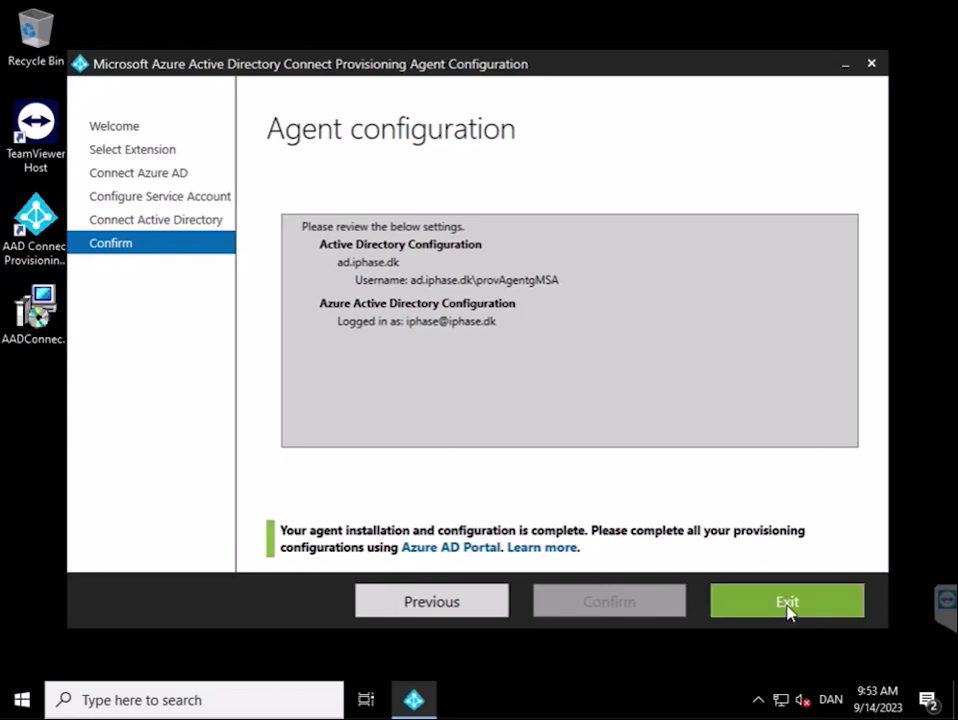
pyautogui.click(788, 604)
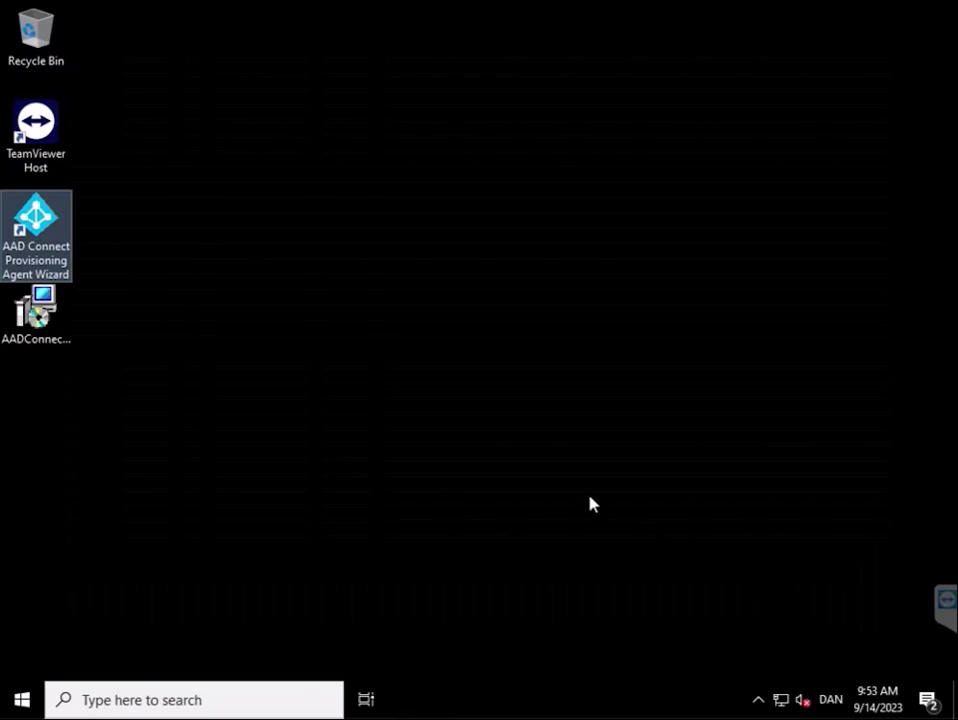
# Launch Active Directory Users and Computers from Windows Administrative Tools in the Start menu.
pyautogui.click(22, 699)
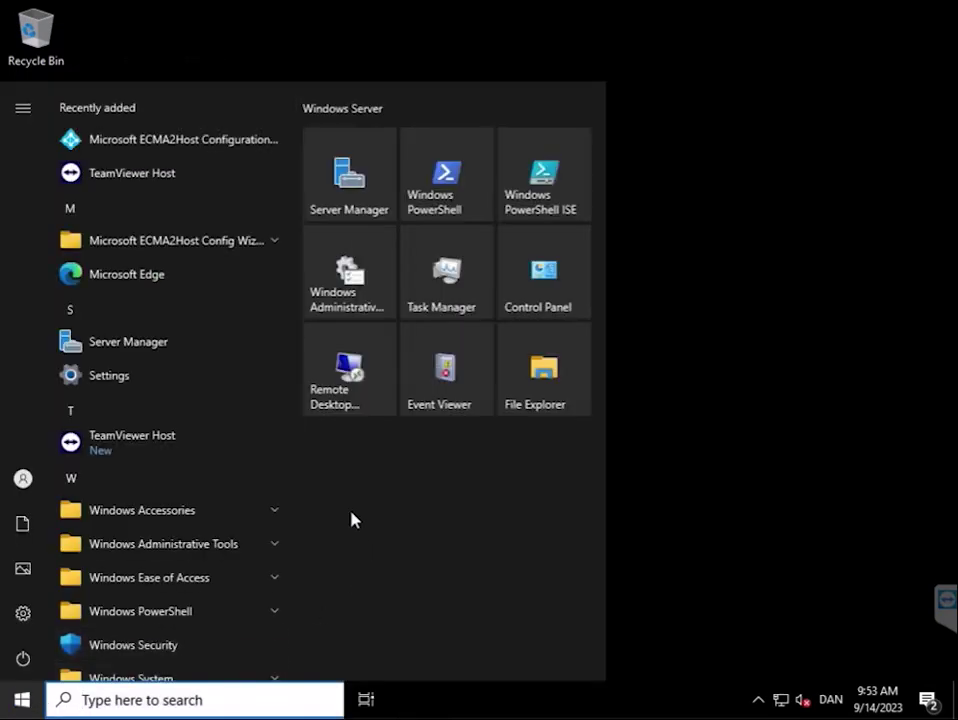
pyautogui.click(208, 546)
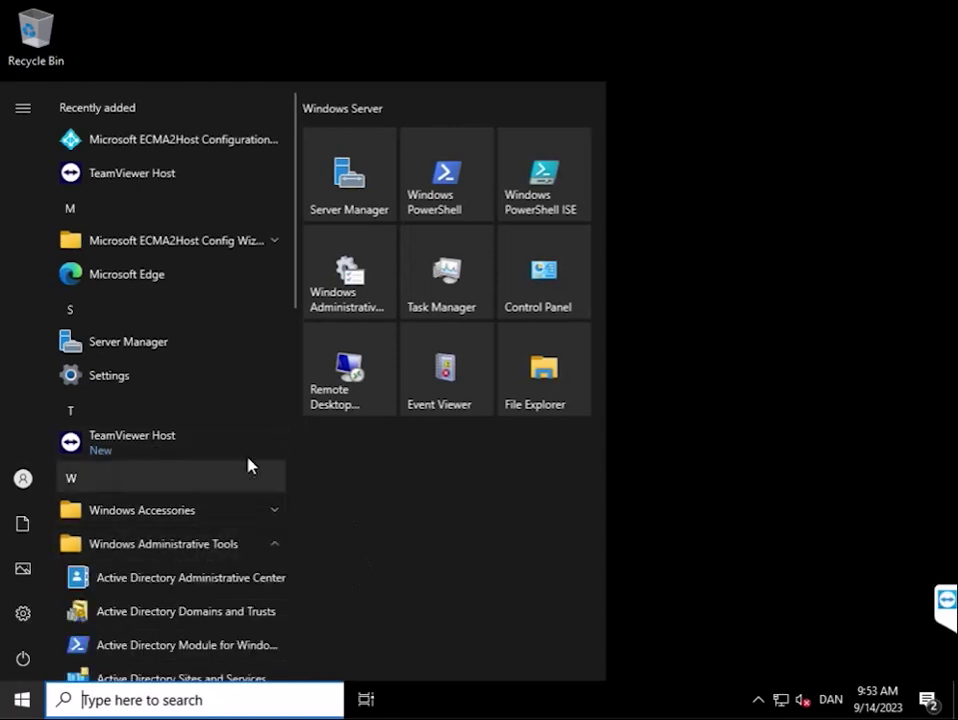
pyautogui.scroll(-3, 248, 464)
pyautogui.click(190, 488)
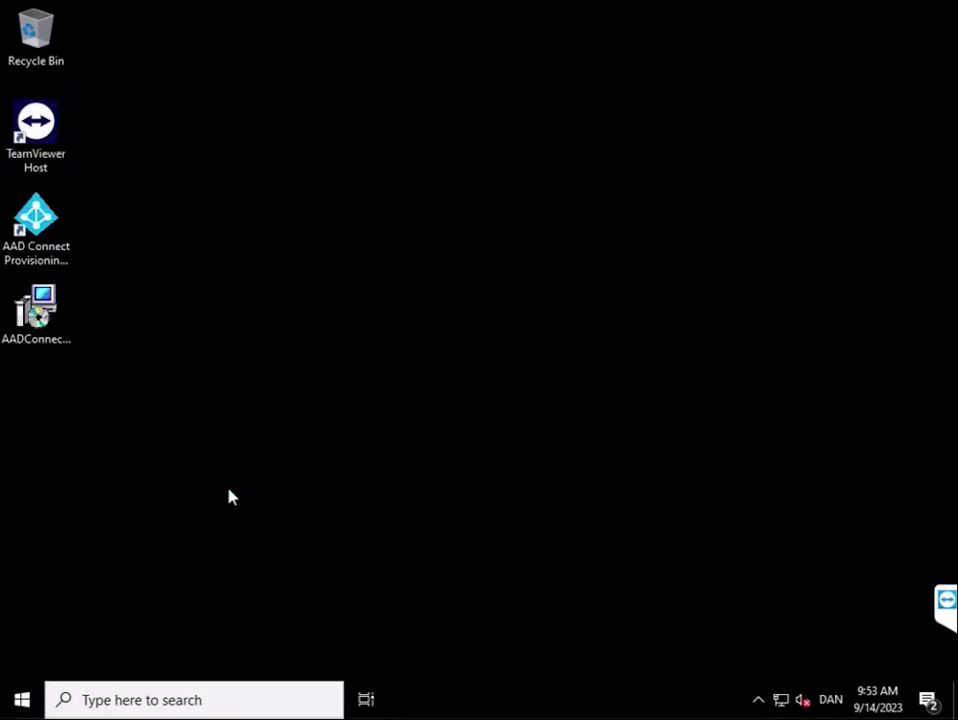
# Turn on Advanced Features and widen the Name column to show provAgentgMSA under Managed Service Accounts.
pyautogui.doubleClick(150, 205)
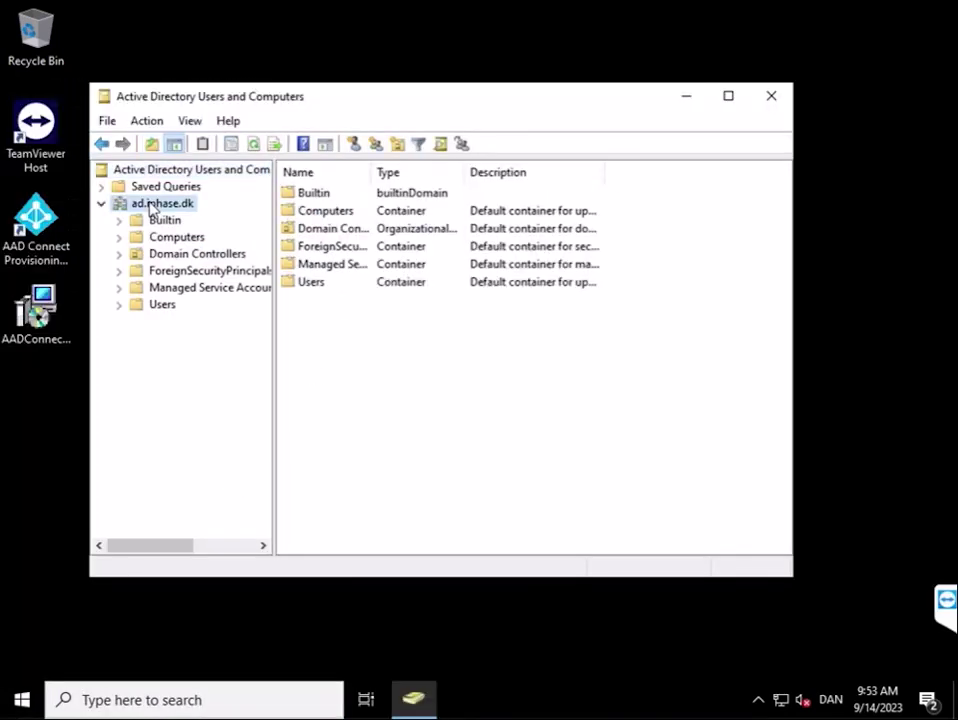
pyautogui.click(189, 122)
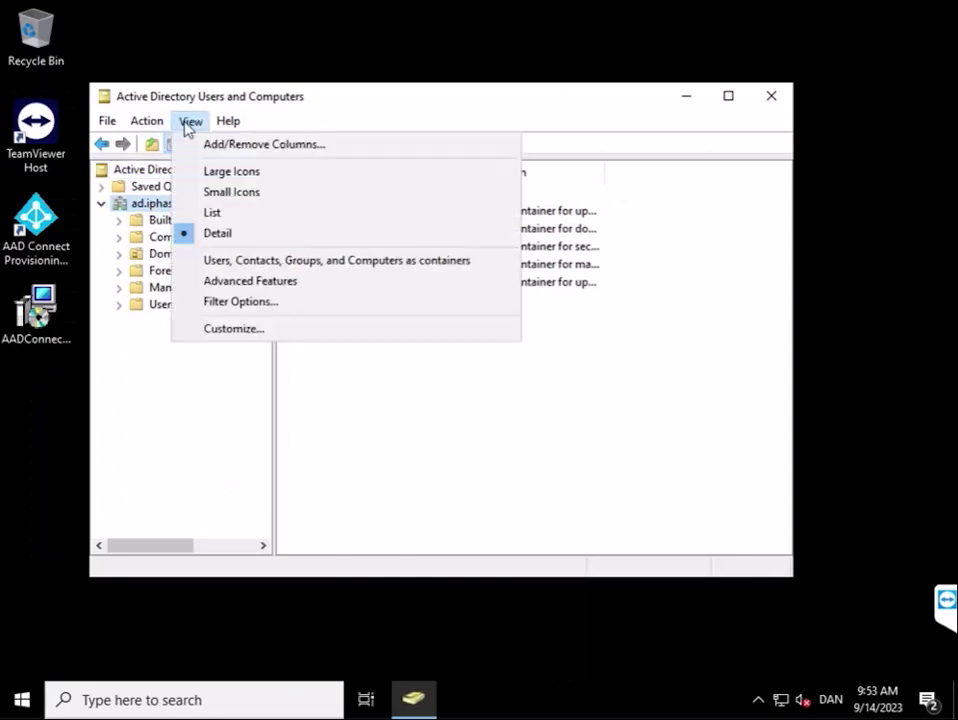
pyautogui.click(231, 283)
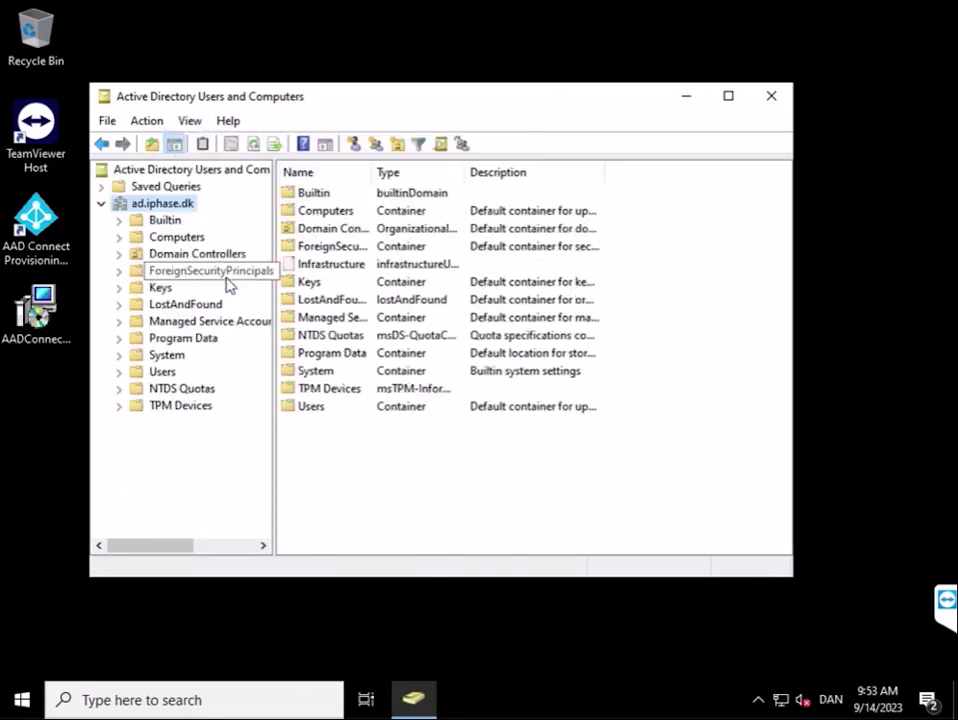
pyautogui.click(120, 321)
pyautogui.click(165, 322)
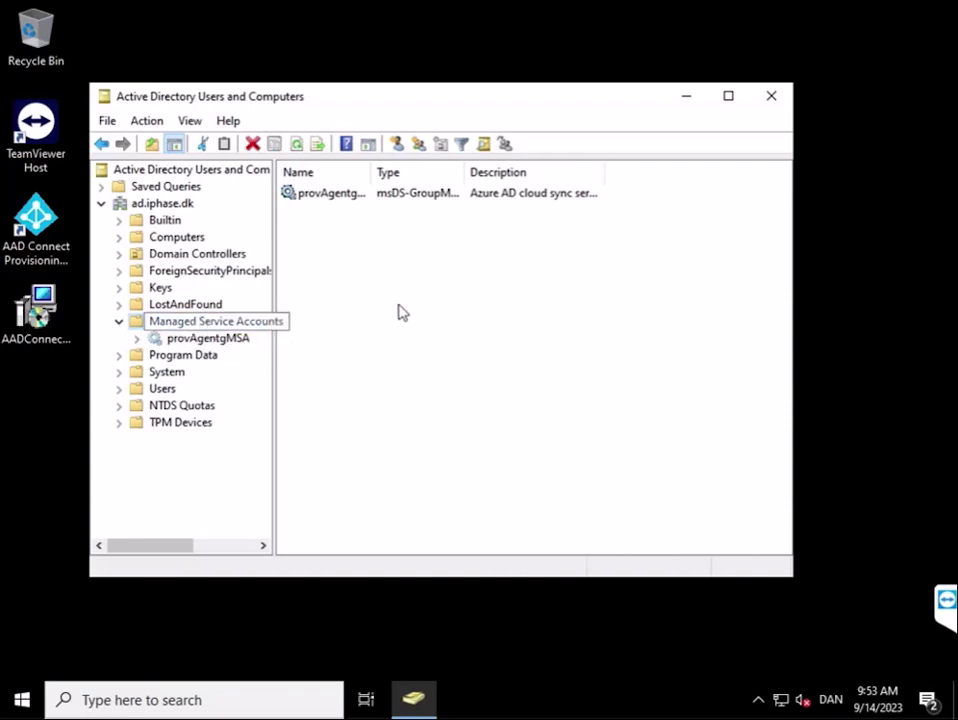
pyautogui.moveTo(369, 170); pyautogui.dragTo(428, 172)
pyautogui.click(403, 232)
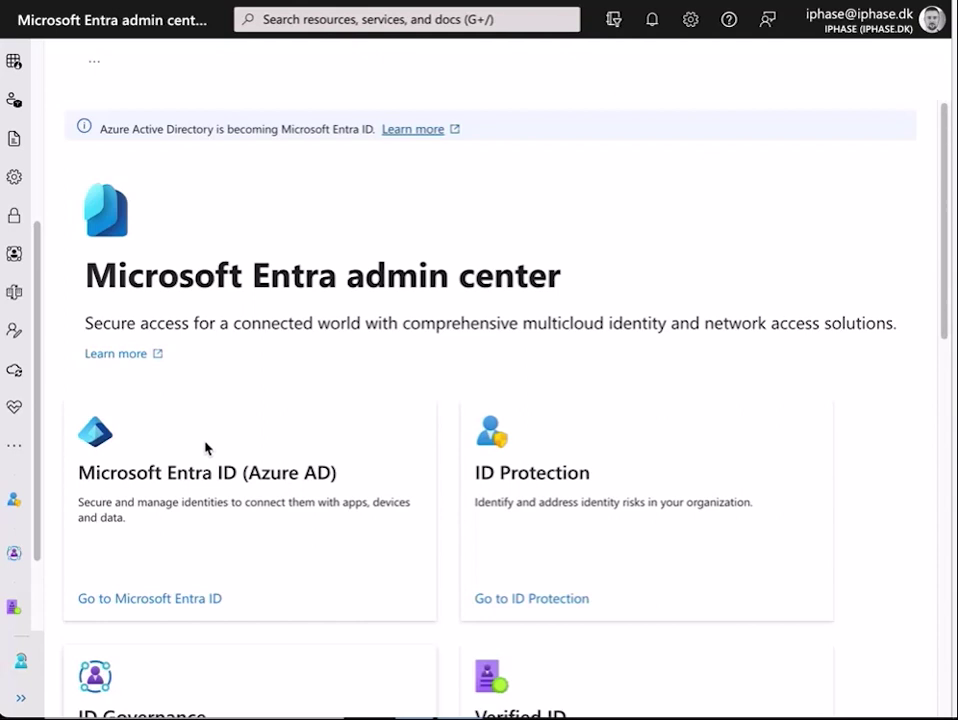
# Open Azure AD Connect under Hybrid management in the left navigation.
pyautogui.click(16, 377)
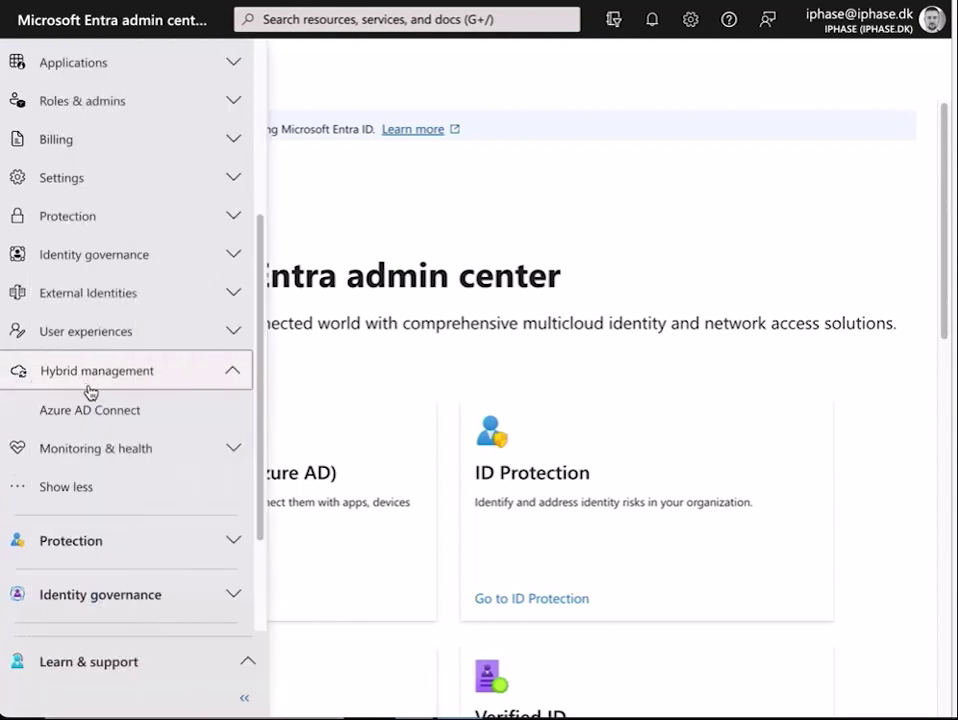
pyautogui.click(93, 411)
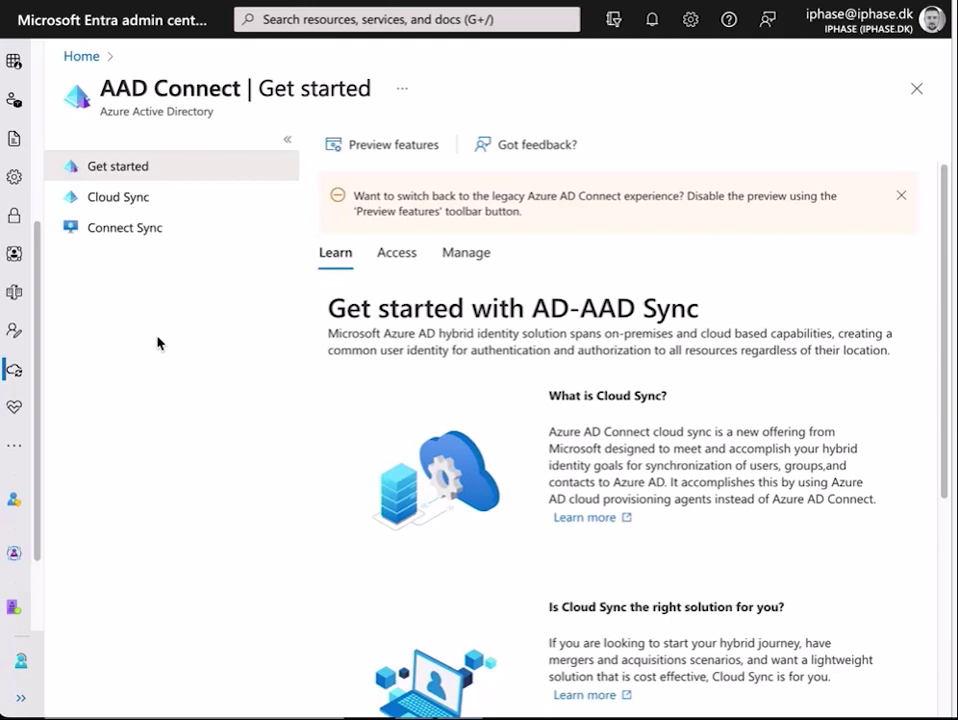
# Check that the DC1.ad.iphase.dk agent is active, then begin a new cloud sync configuration.
pyautogui.click(127, 206)
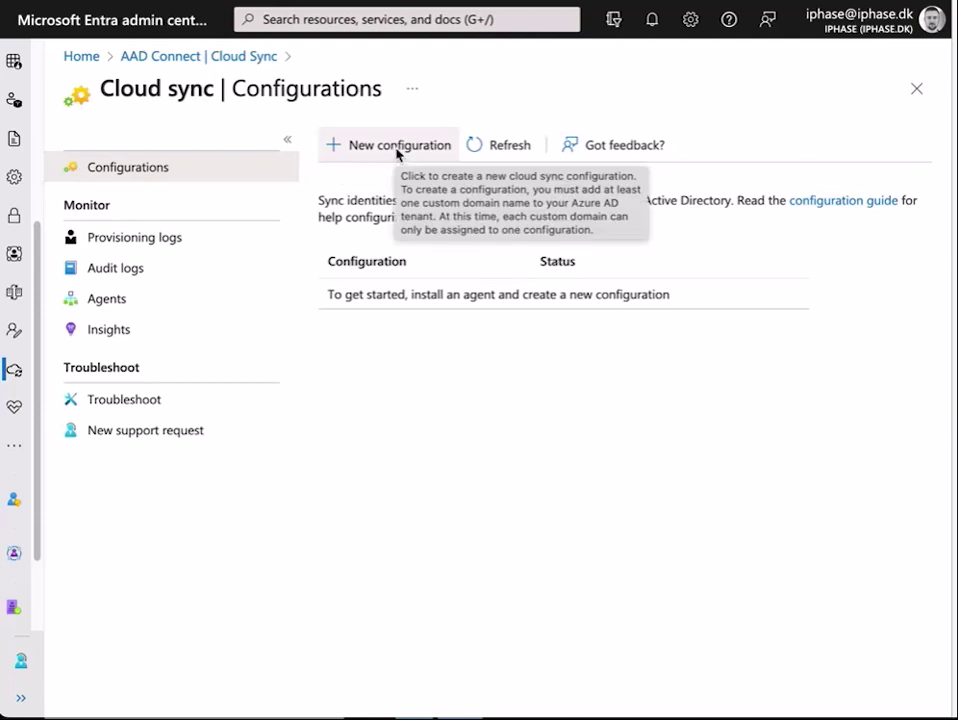
pyautogui.click(128, 306)
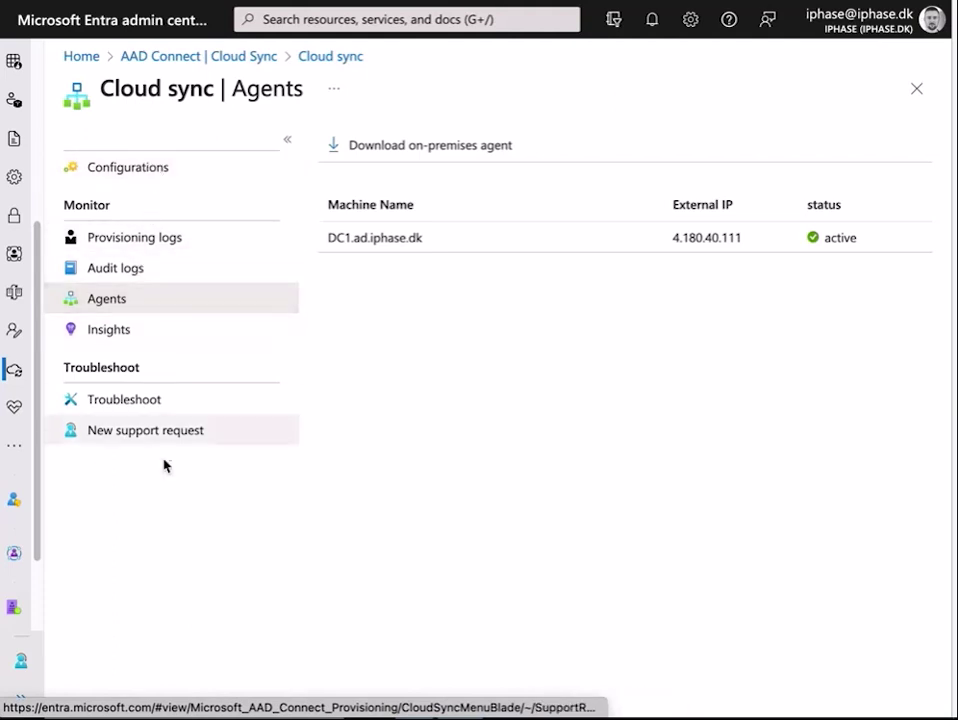
pyautogui.click(178, 175)
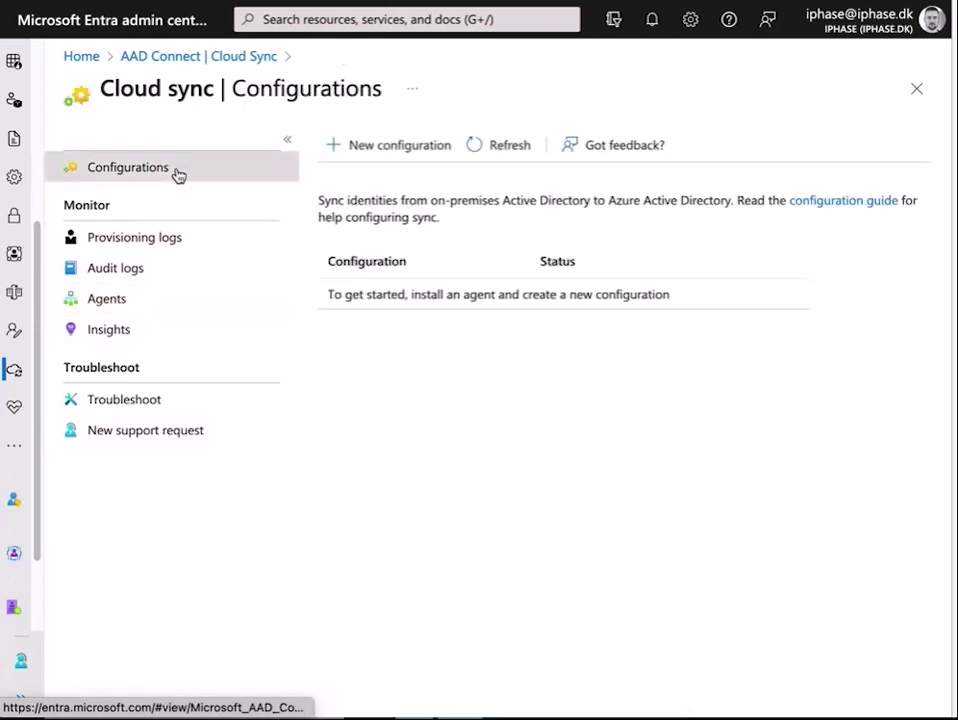
pyautogui.click(397, 146)
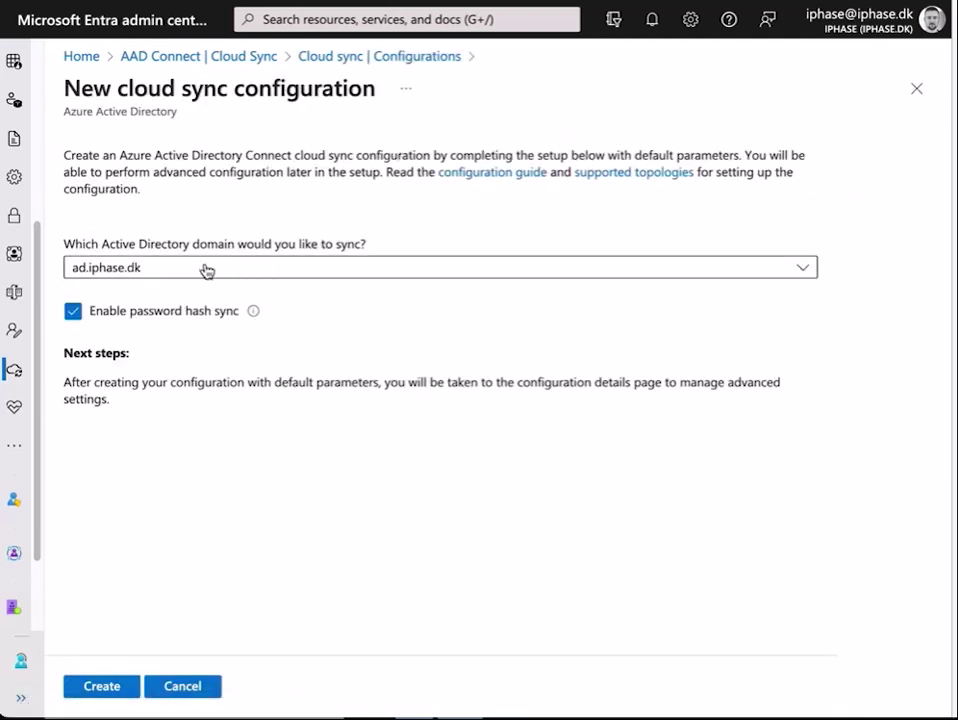
# Create the cloud sync configuration for ad.iphase.dk with password hash sync left enabled.
pyautogui.click(218, 271)
pyautogui.click(216, 270)
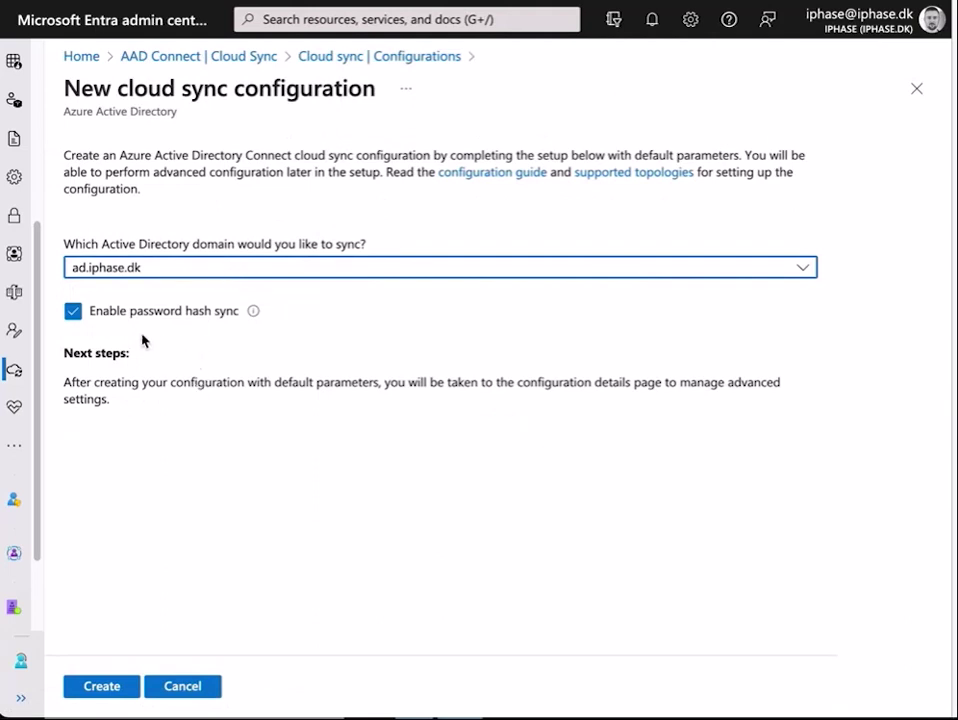
pyautogui.click(106, 688)
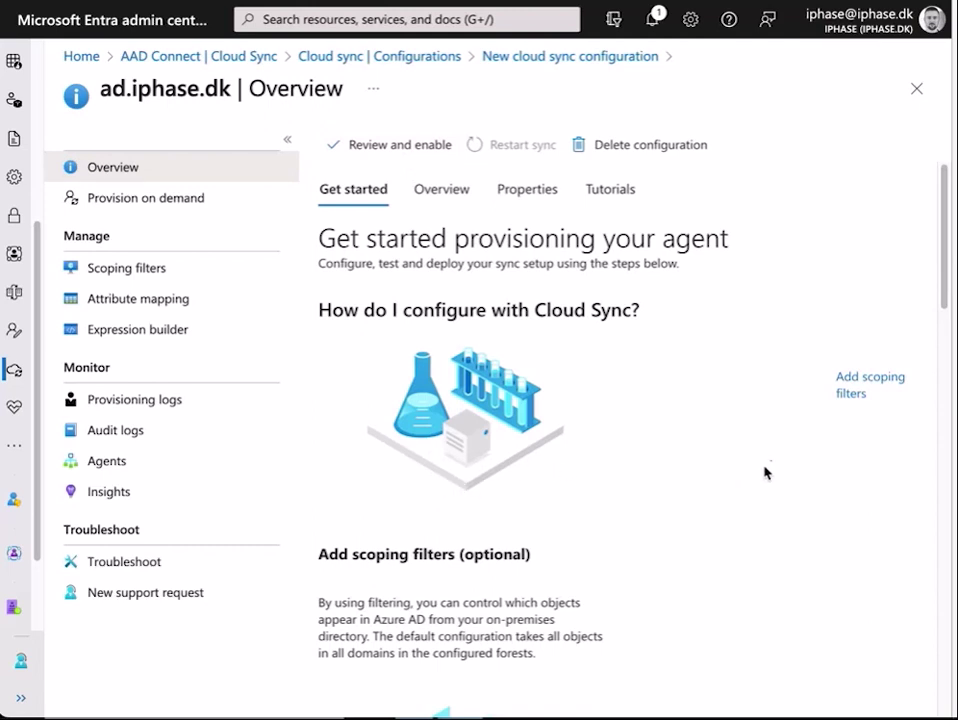
# Switch the scoping filter to Selected organizational units and confirm the change.
pyautogui.click(112, 274)
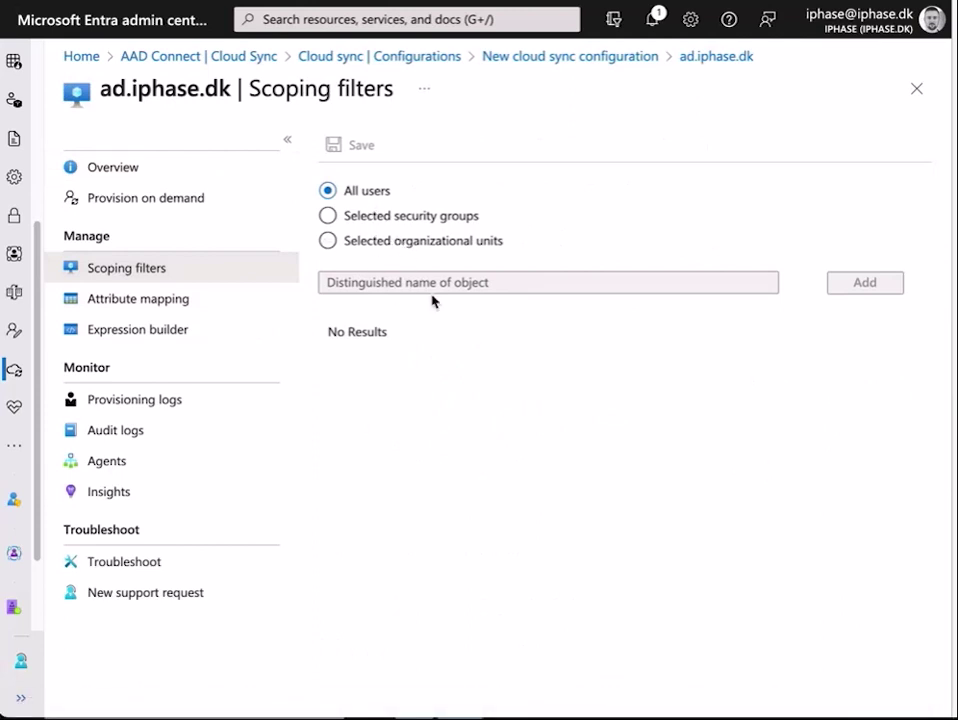
pyautogui.click(370, 246)
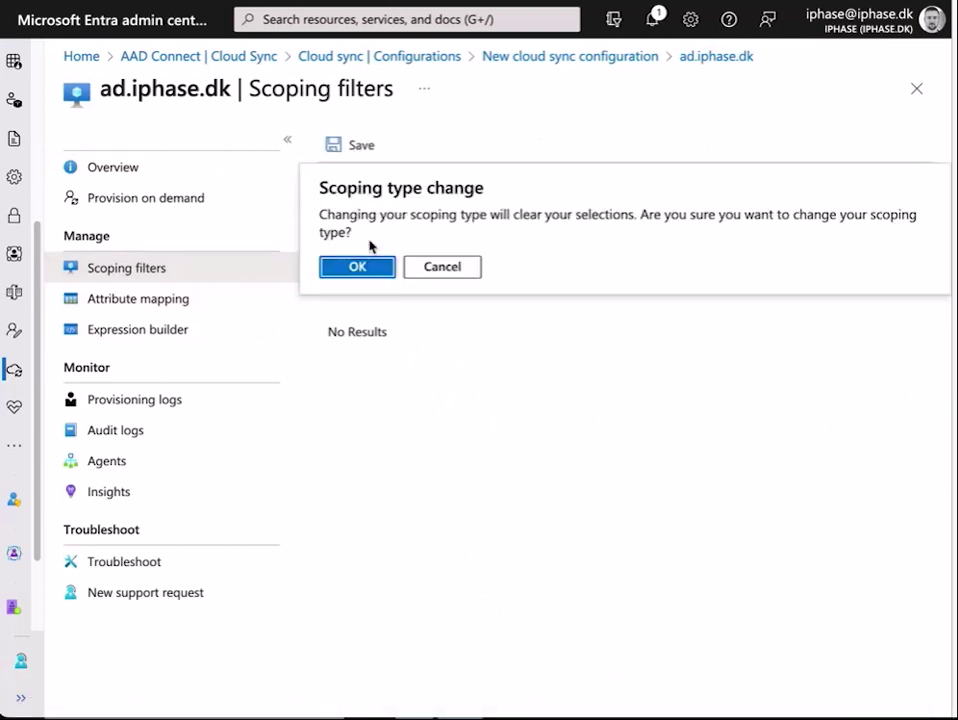
pyautogui.click(376, 268)
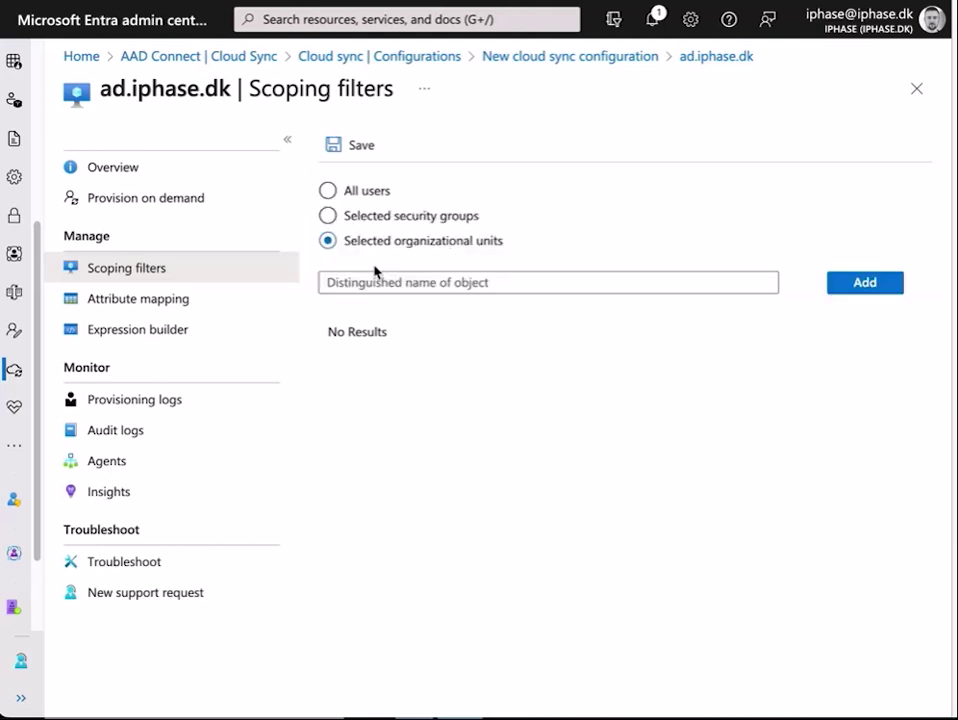
pyautogui.click(450, 282)
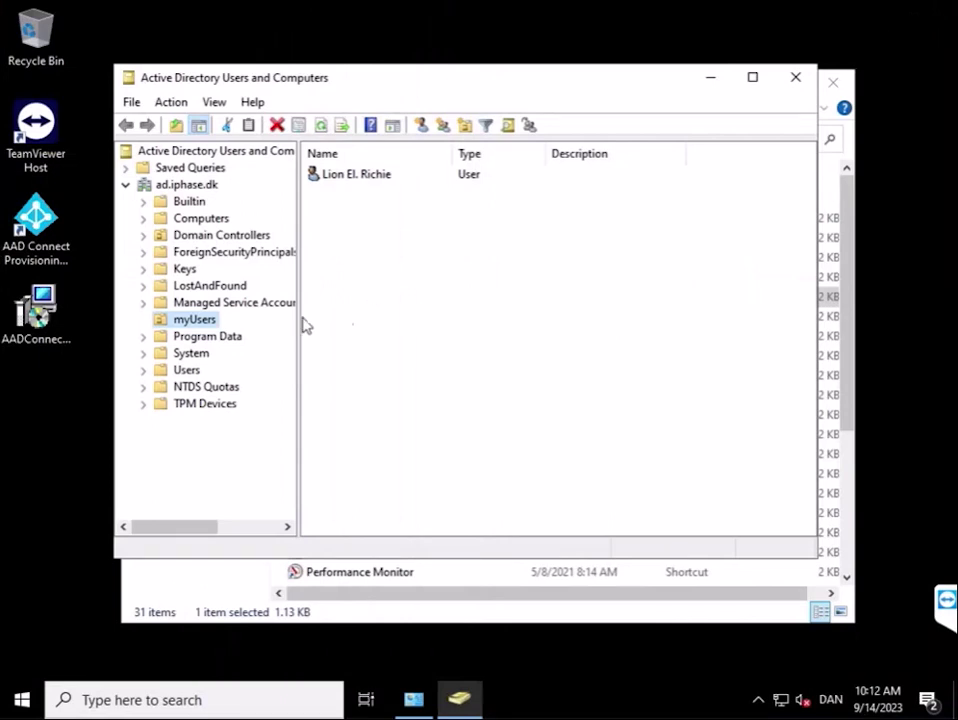
# Inspect the user in the myUsers OU, viewing its account logon details.
pyautogui.click(186, 322)
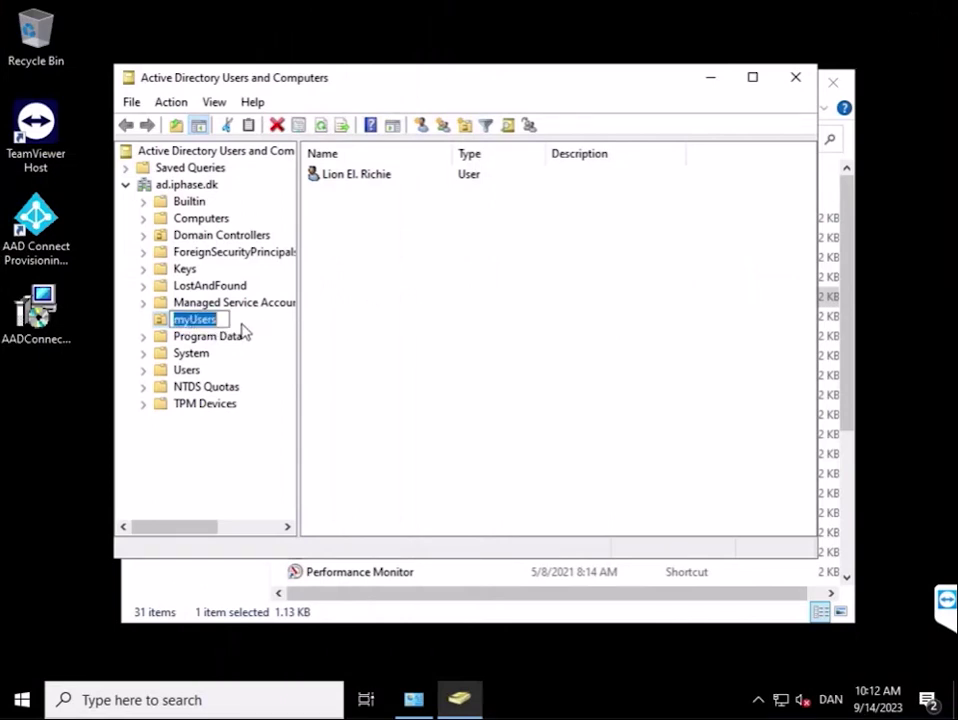
pyautogui.click(393, 321)
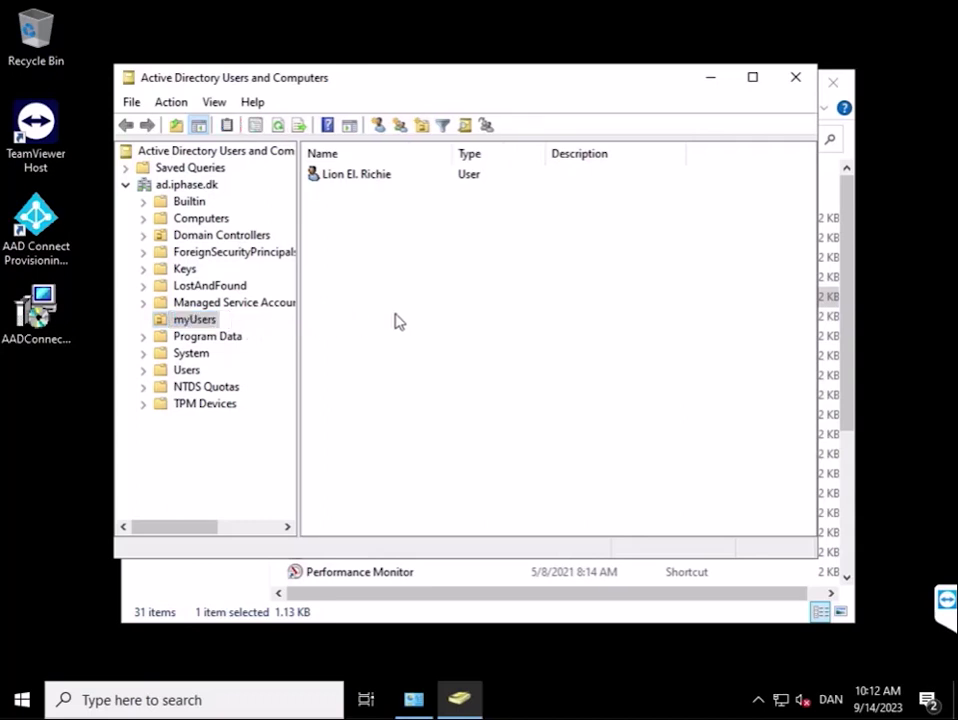
pyautogui.doubleClick(357, 182)
pyautogui.click(438, 149)
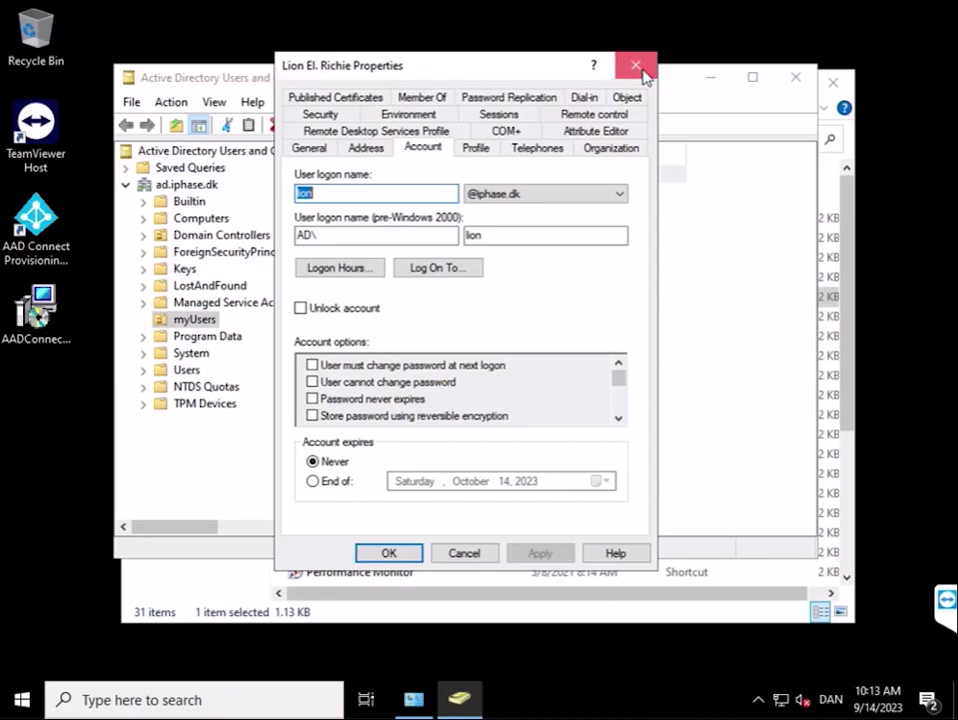
pyautogui.click(636, 66)
# Copy the myUsers OU's distinguishedName from its Attribute Editor and return to Entra.
pyautogui.click(196, 326)
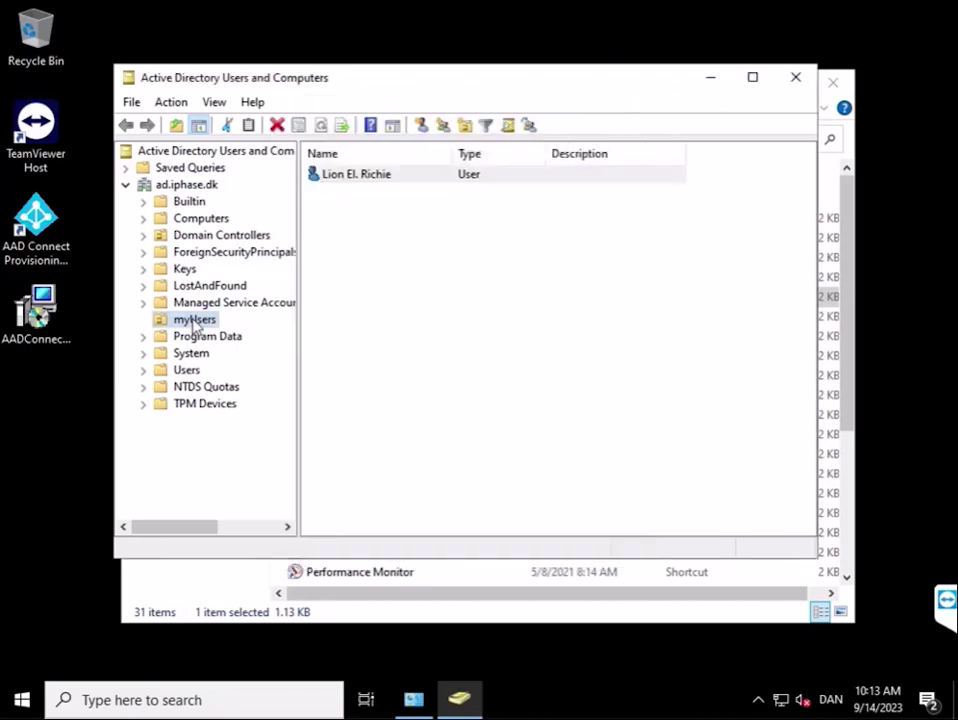
pyautogui.rightClick(193, 326)
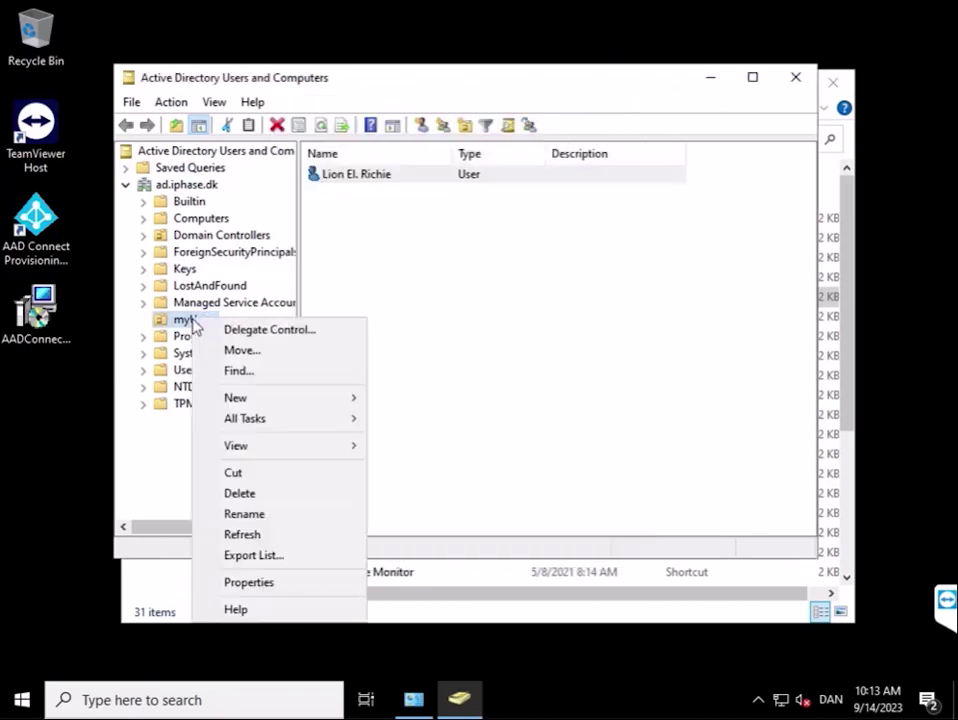
pyautogui.click(248, 583)
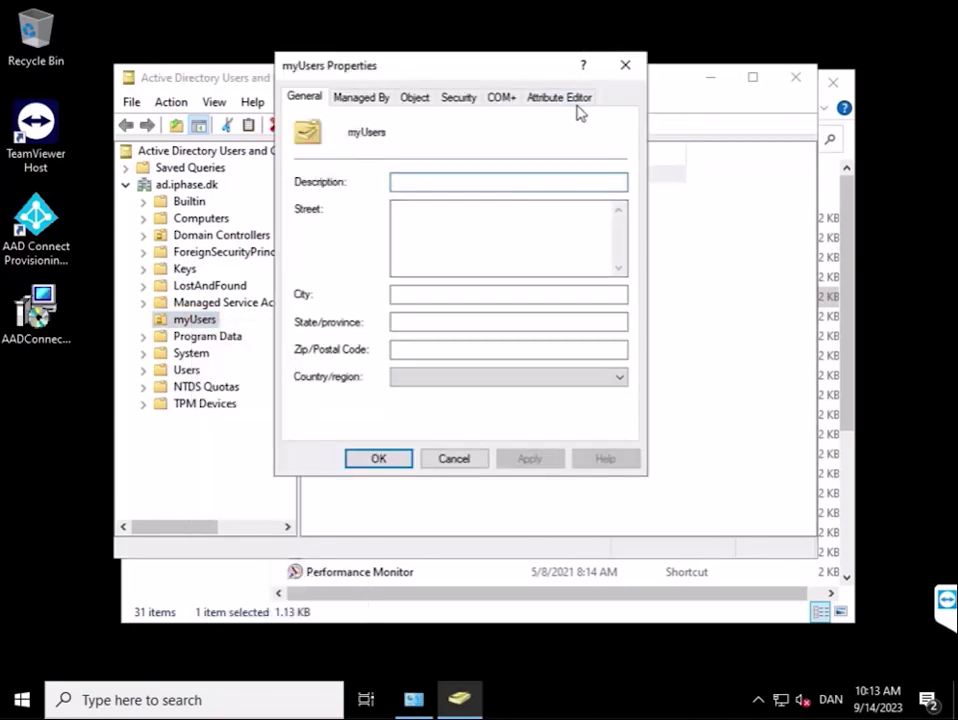
pyautogui.click(577, 100)
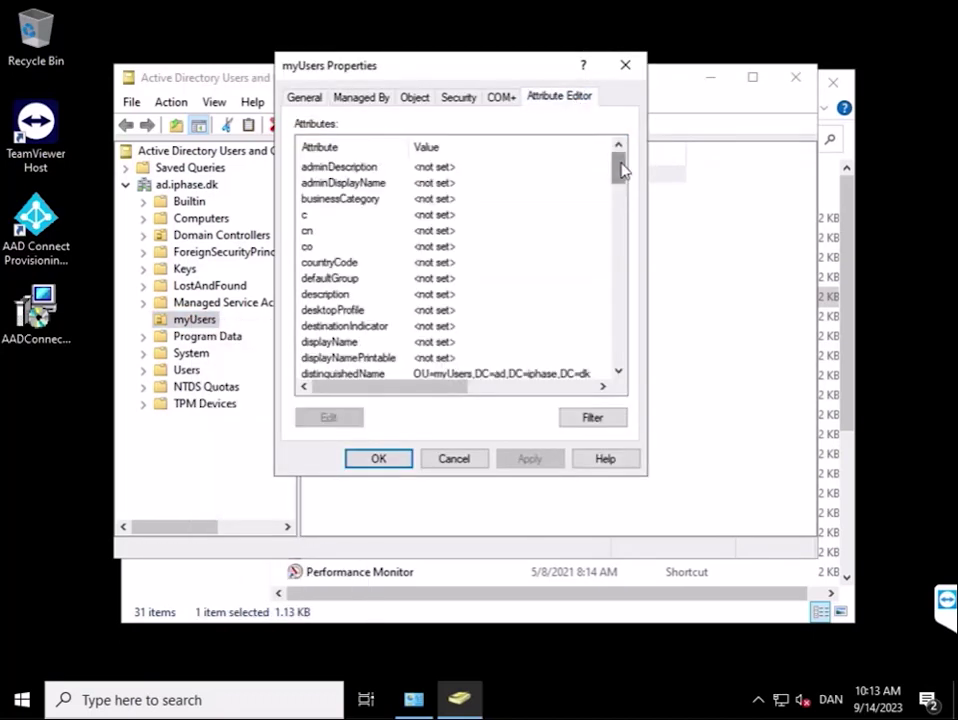
pyautogui.scroll(-2, 620, 170)
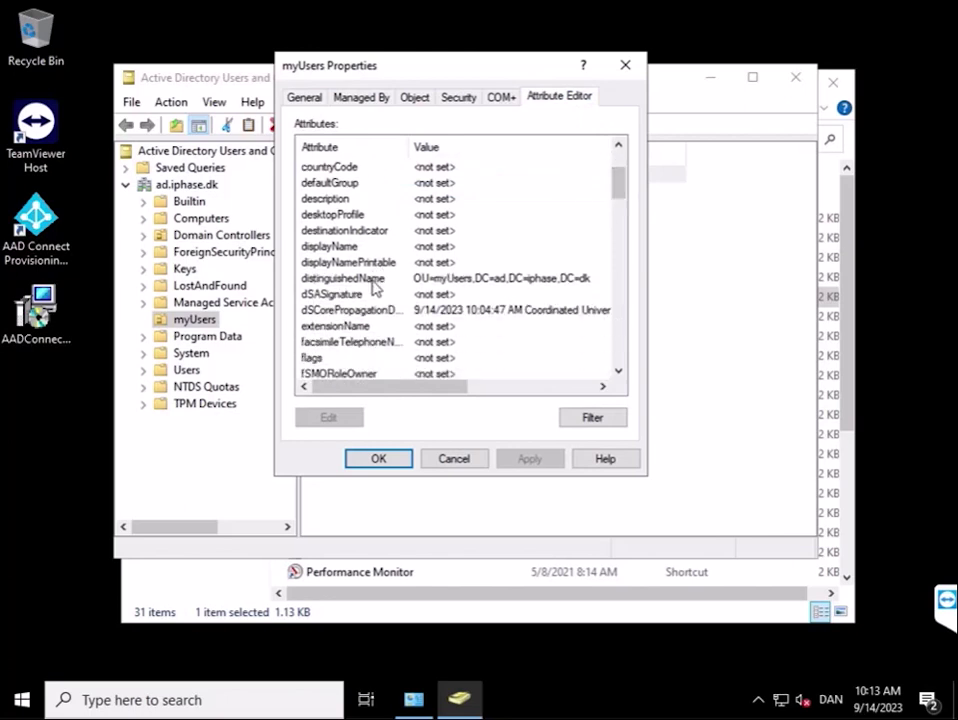
pyautogui.click(375, 283)
pyautogui.click(316, 422)
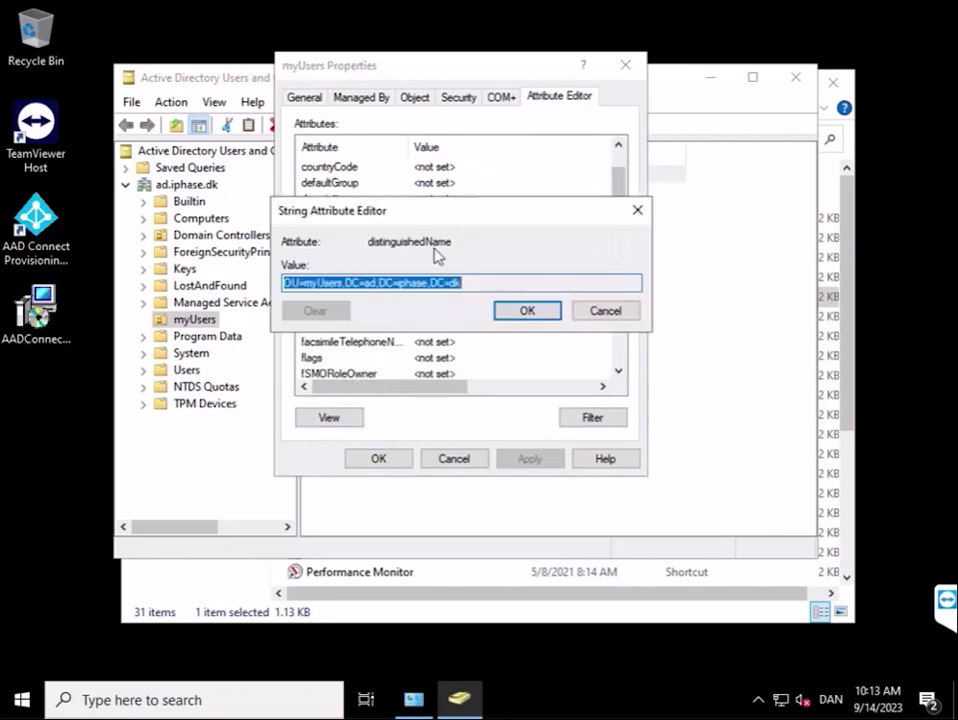
pyautogui.rightClick(414, 277)
pyautogui.click(451, 339)
pyautogui.hotkey('alt', 'Tab')
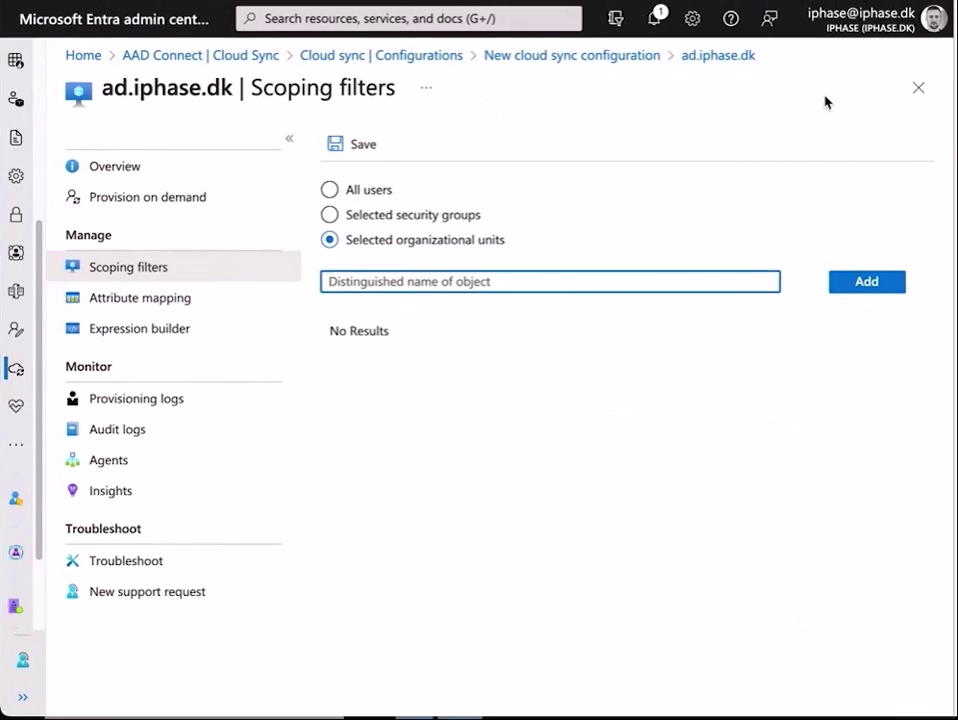
# Add OU=myUsers,DC=ad,DC=iphase,DC=dk to the scoping filter and save it.
pyautogui.rightClick(518, 284)
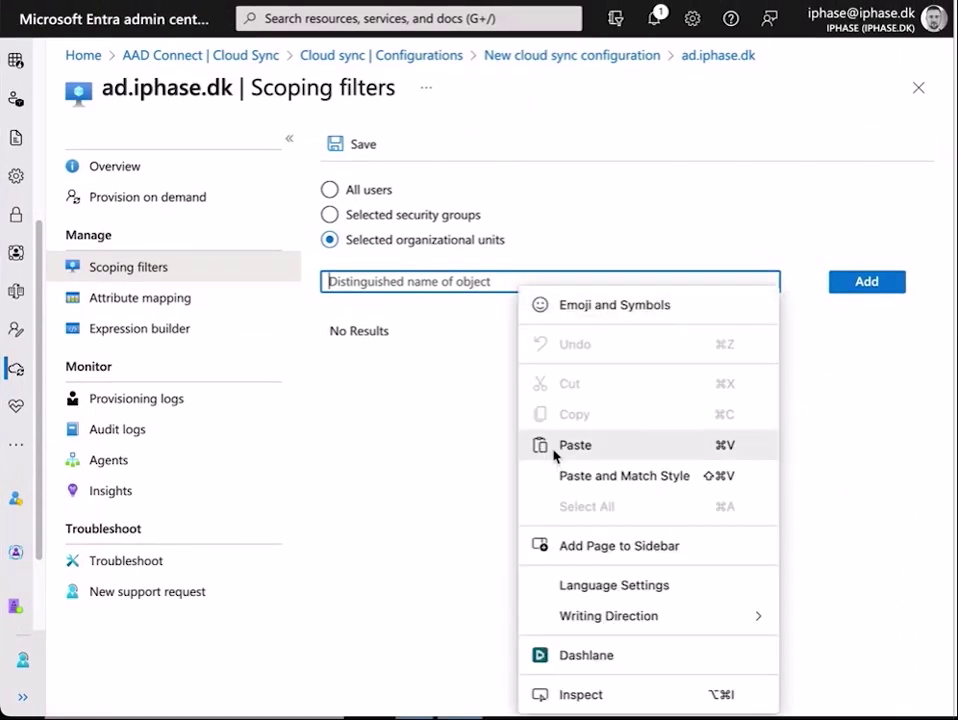
pyautogui.click(554, 453)
pyautogui.click(875, 285)
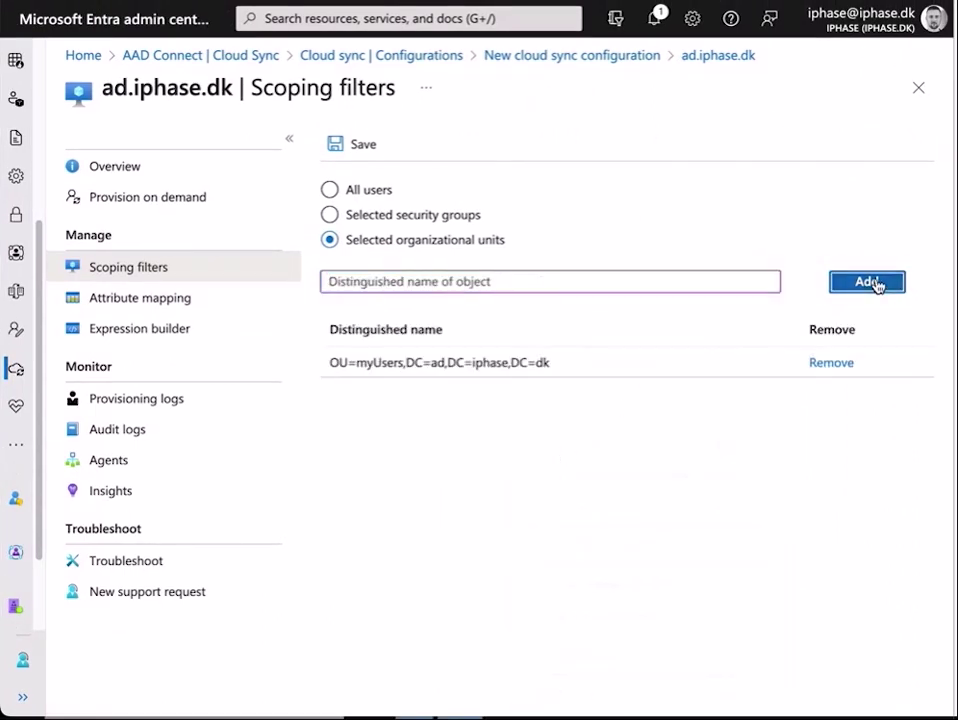
pyautogui.click(366, 145)
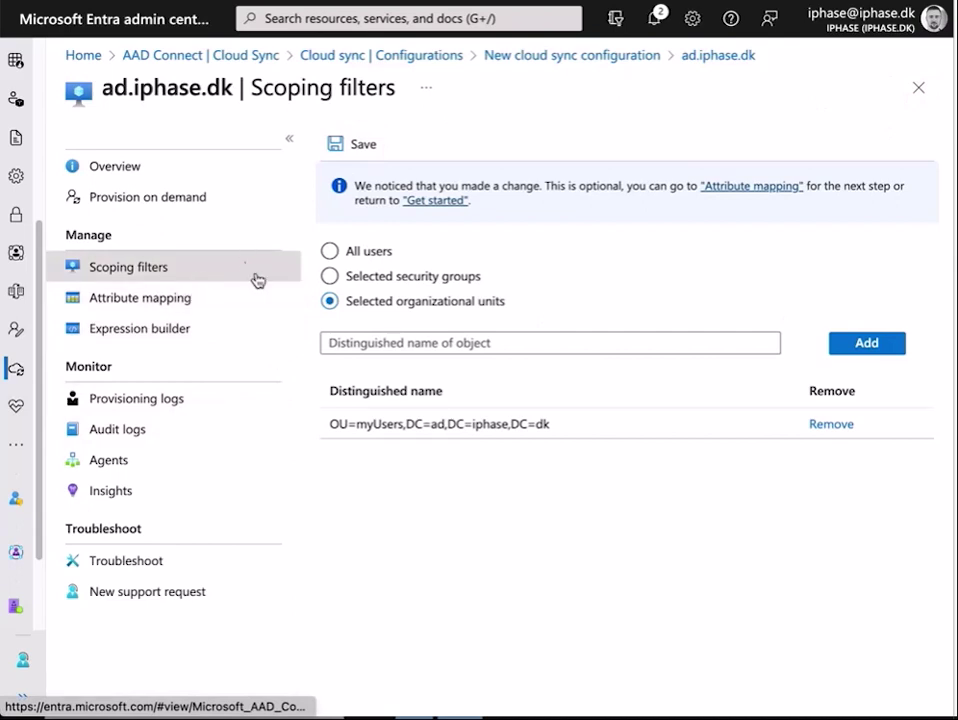
pyautogui.click(374, 144)
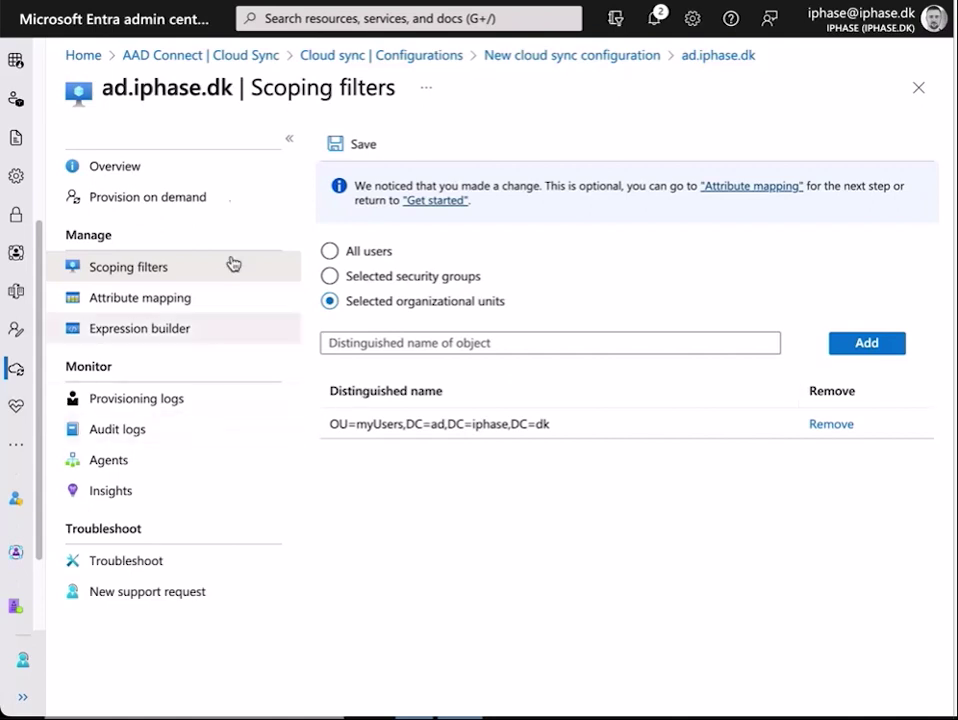
# Open Attribute mapping and scroll down the Users / InetOrgPersons mapping list.
pyautogui.click(192, 299)
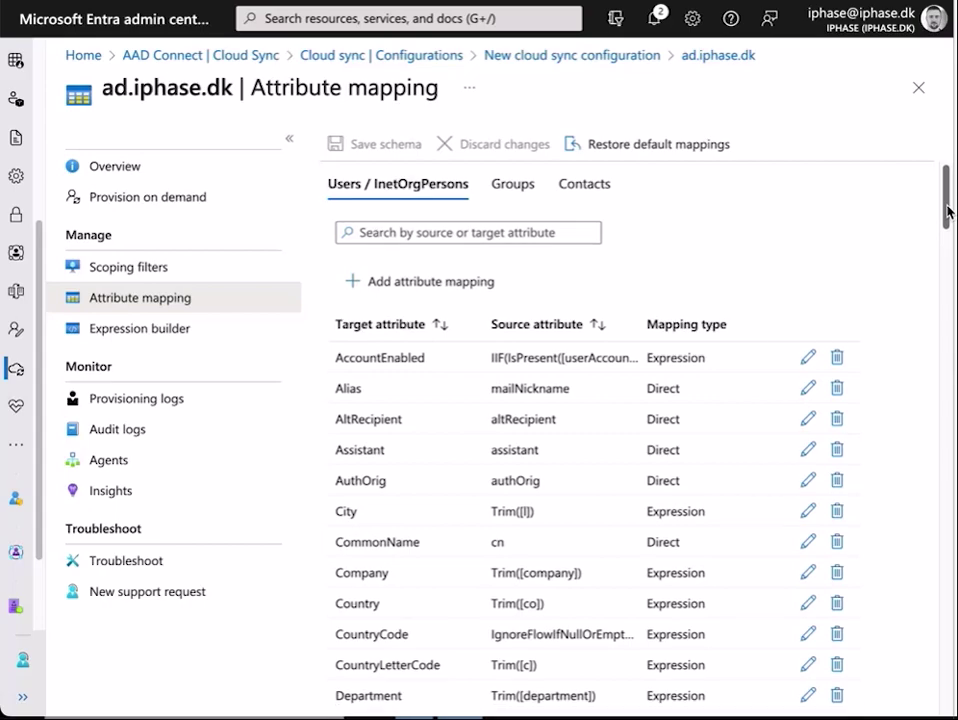
pyautogui.moveTo(948, 210); pyautogui.dragTo(951, 653)
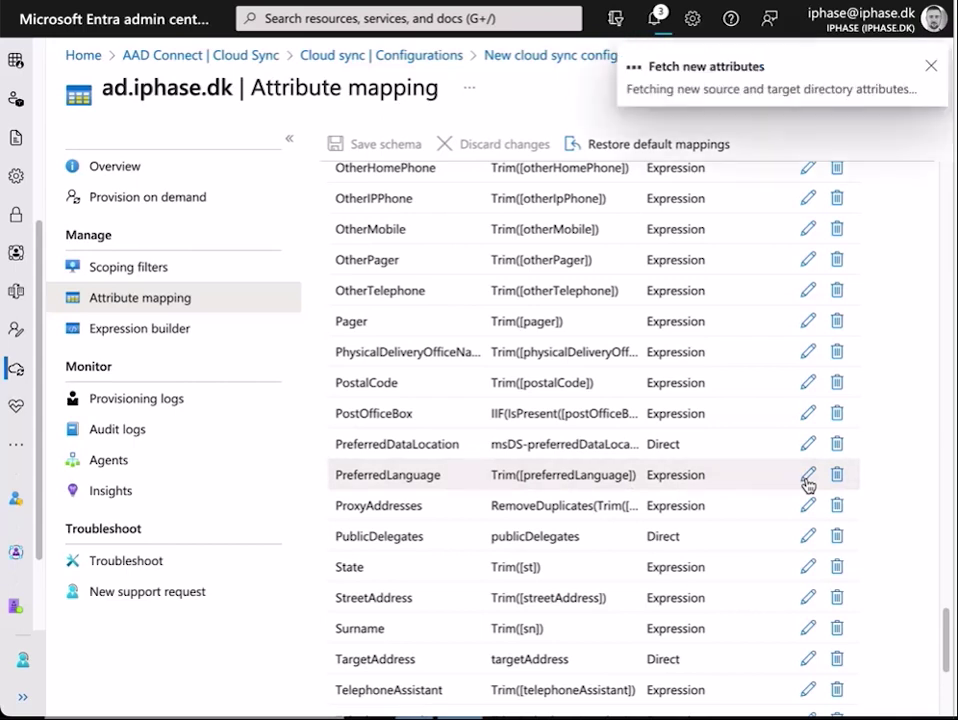
# Set PreferredLanguage to a Constant mapping with value DK and apply it.
pyautogui.click(807, 480)
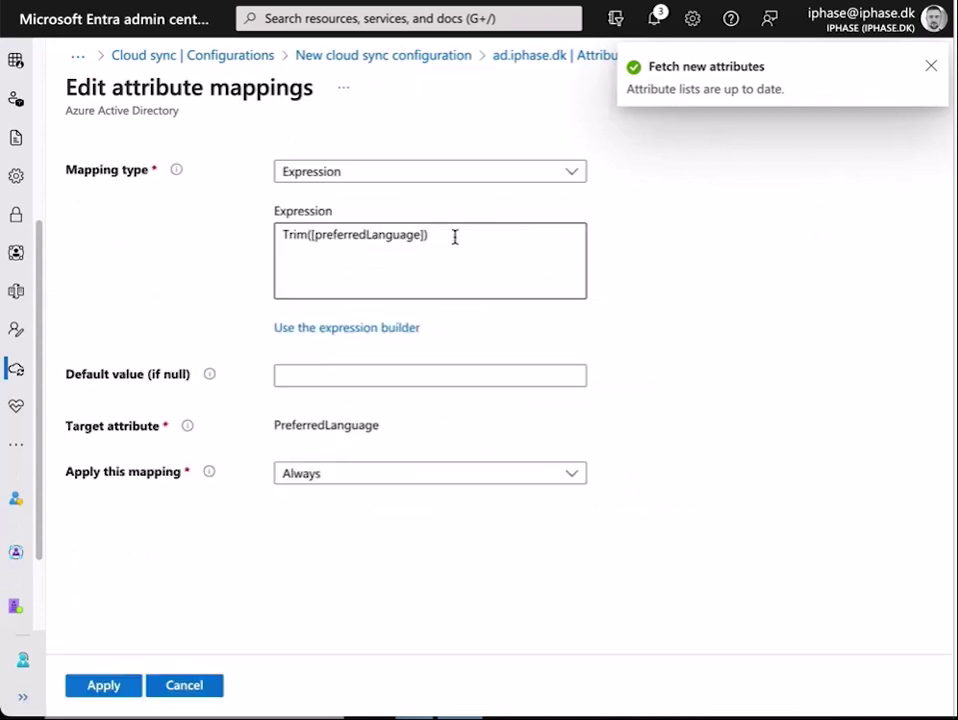
pyautogui.click(448, 178)
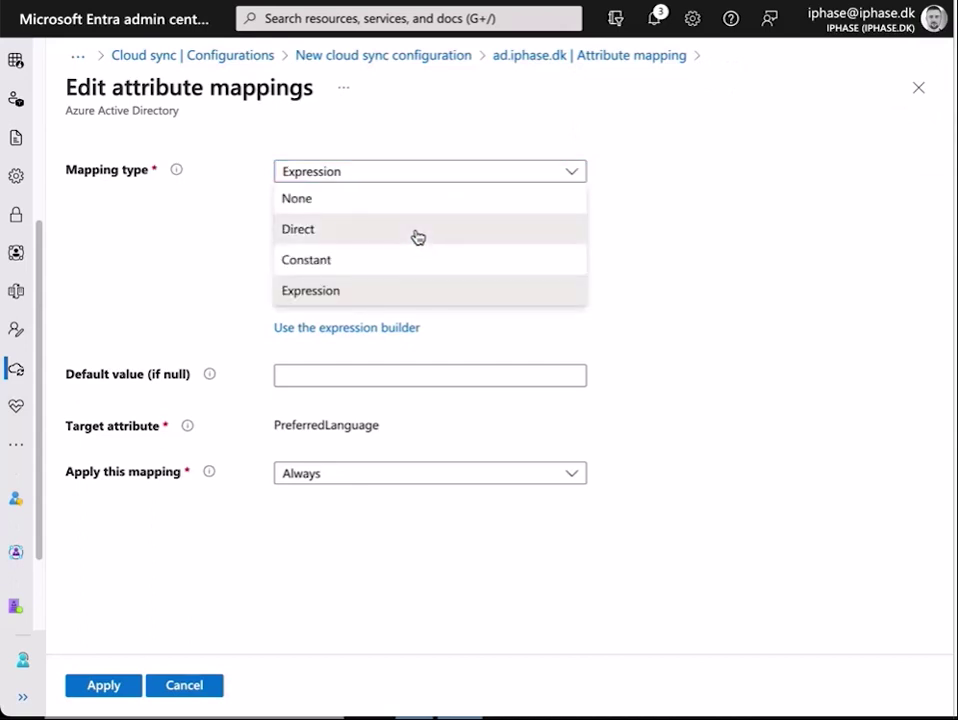
pyautogui.click(421, 260)
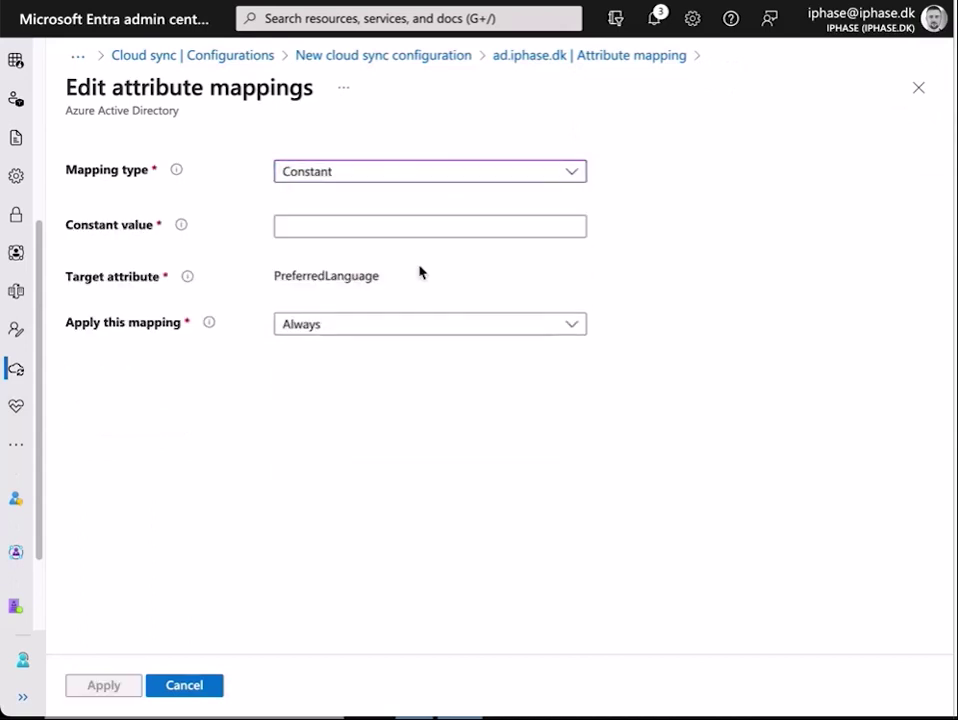
pyautogui.click(386, 229)
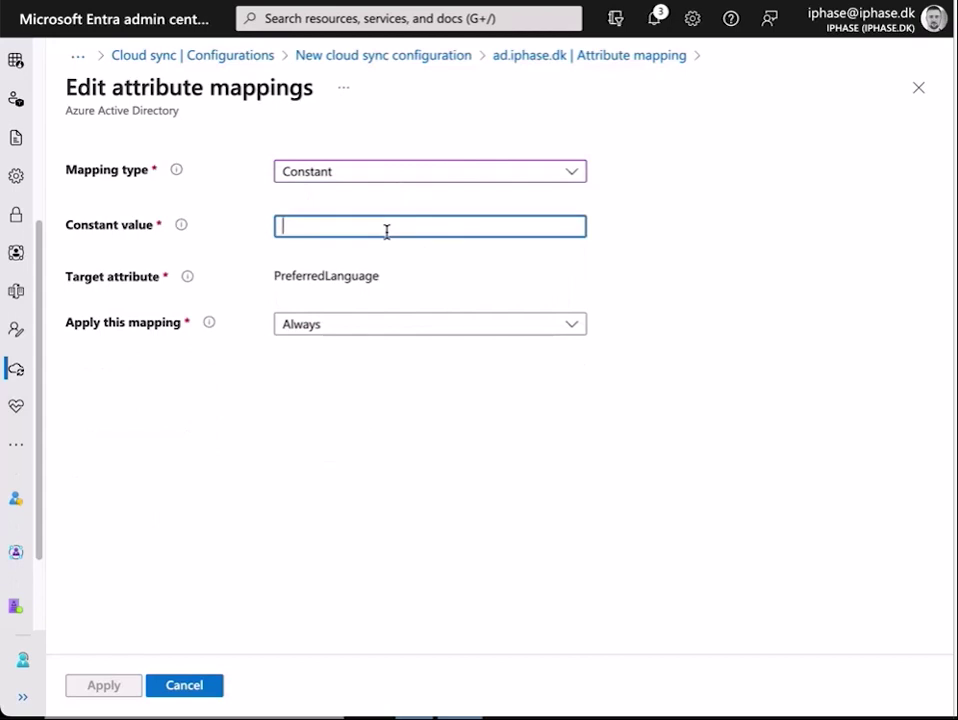
pyautogui.write('DK')
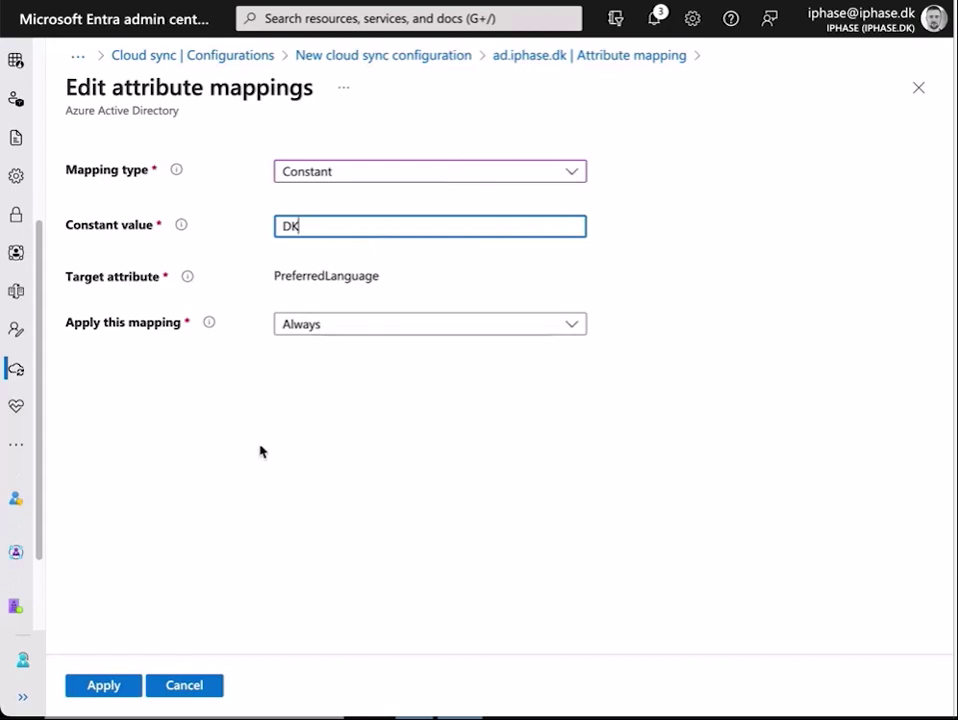
pyautogui.click(128, 686)
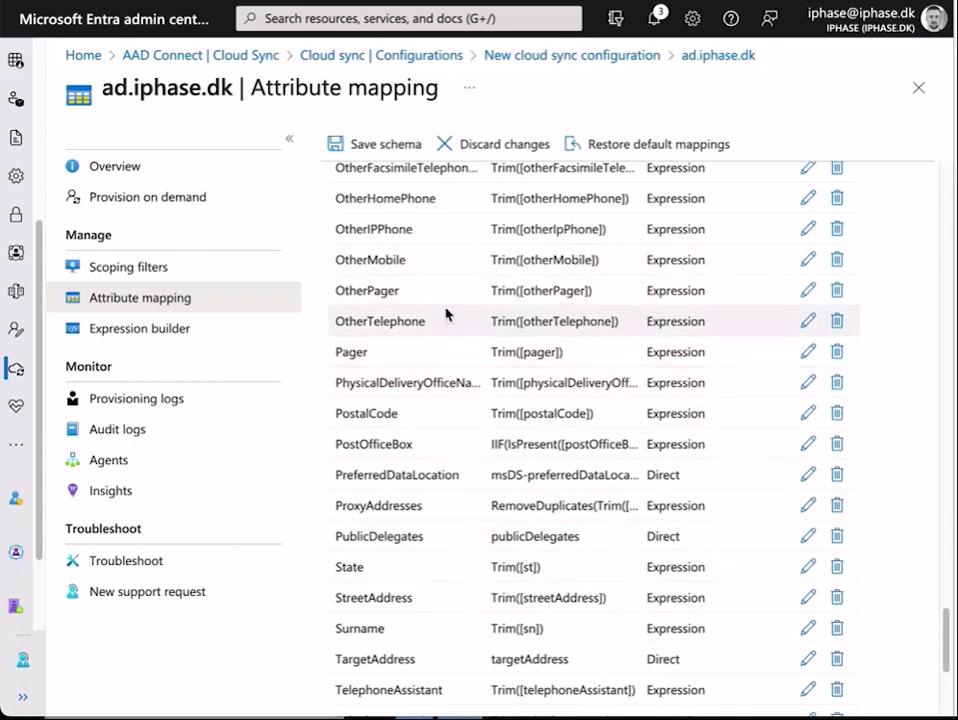
# Save the attribute mapping schema, accepting the resynchronization of all users.
pyautogui.click(390, 146)
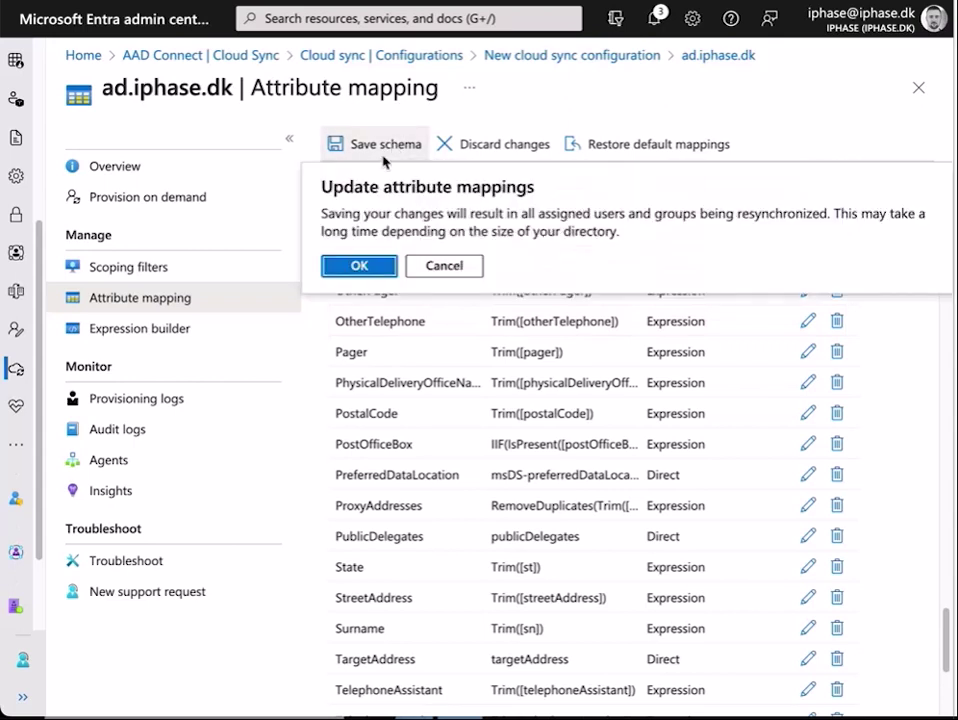
pyautogui.click(359, 268)
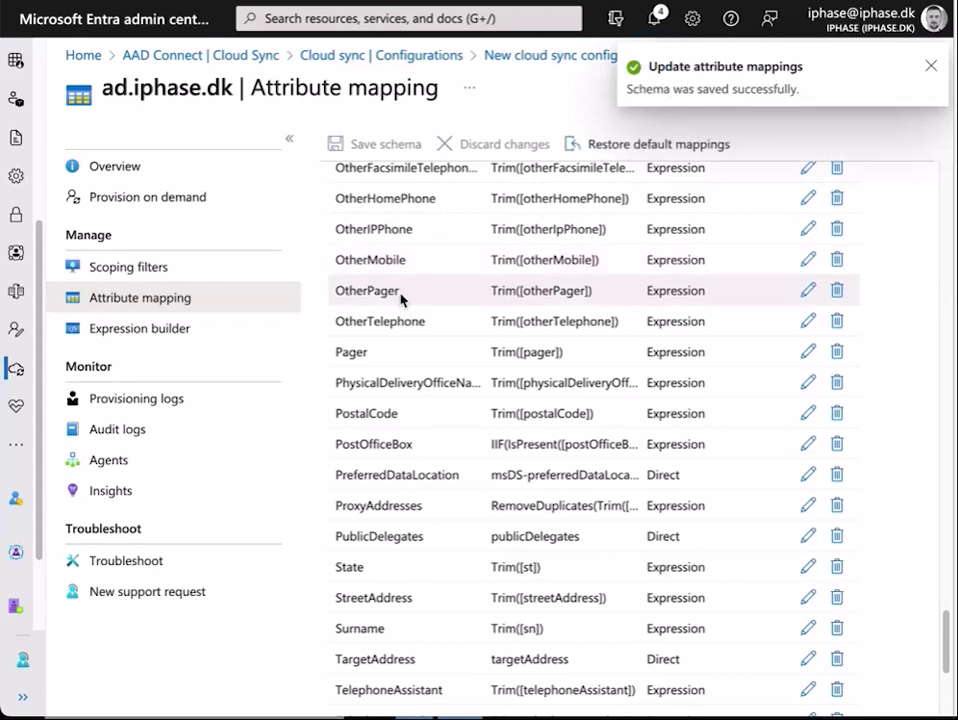
# Review and enable the ad.iphase.dk configuration from its Overview page.
pyautogui.click(146, 174)
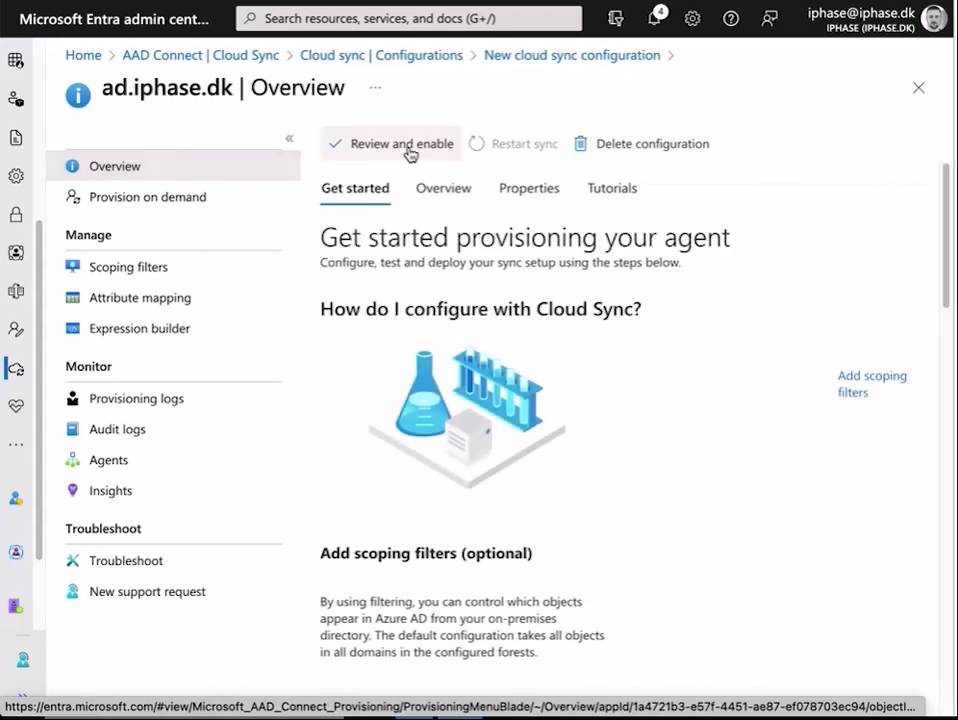
pyautogui.click(405, 146)
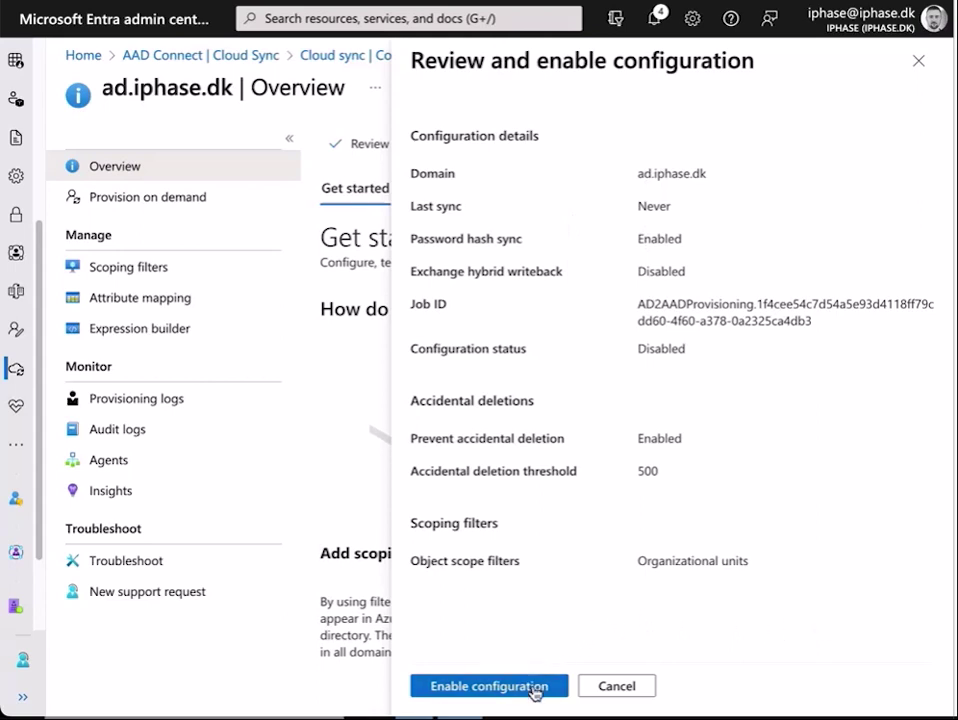
pyautogui.click(488, 686)
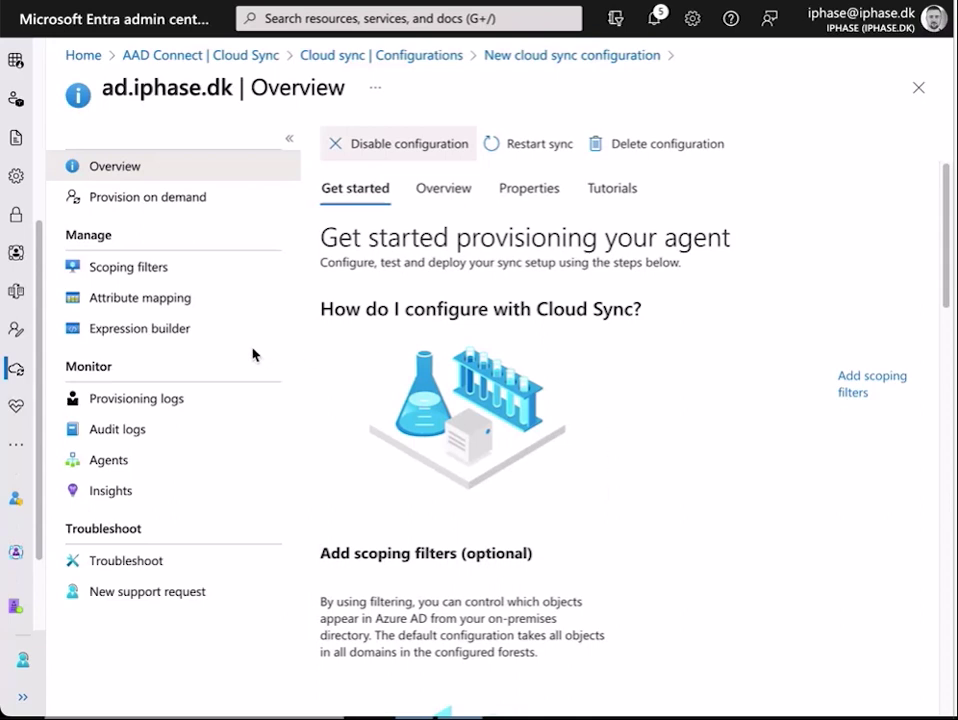
# Go to the Provision on demand page of the ad.iphase.dk configuration.
pyautogui.click(143, 200)
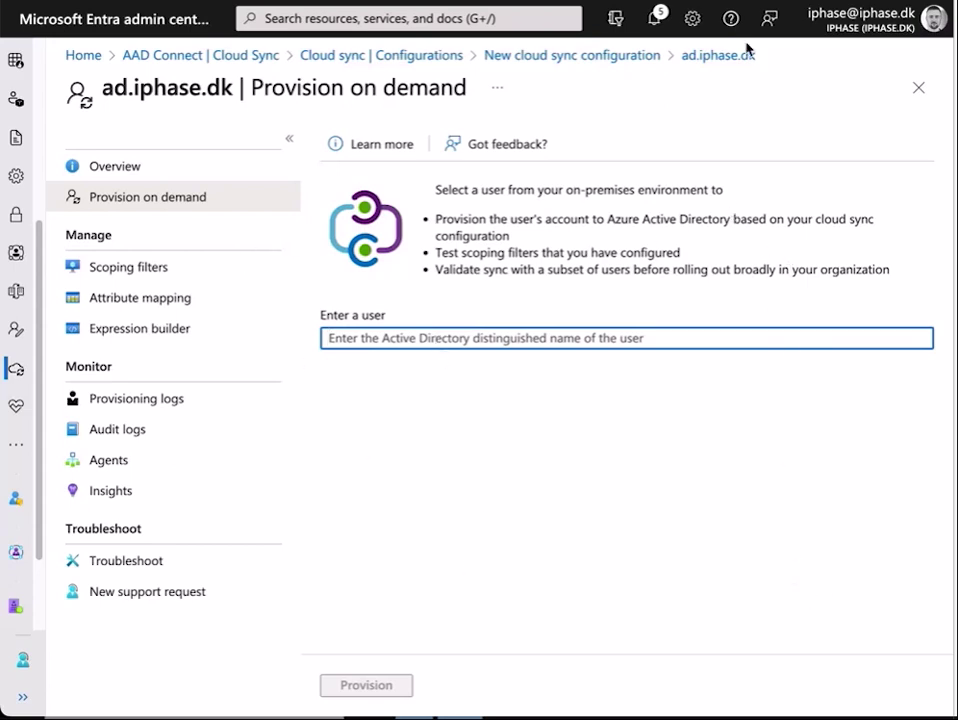
# Copy the myUsers user's distinguishedName from its Attribute Editor on the domain controller.
pyautogui.hotkey('ctrl', 'Right')
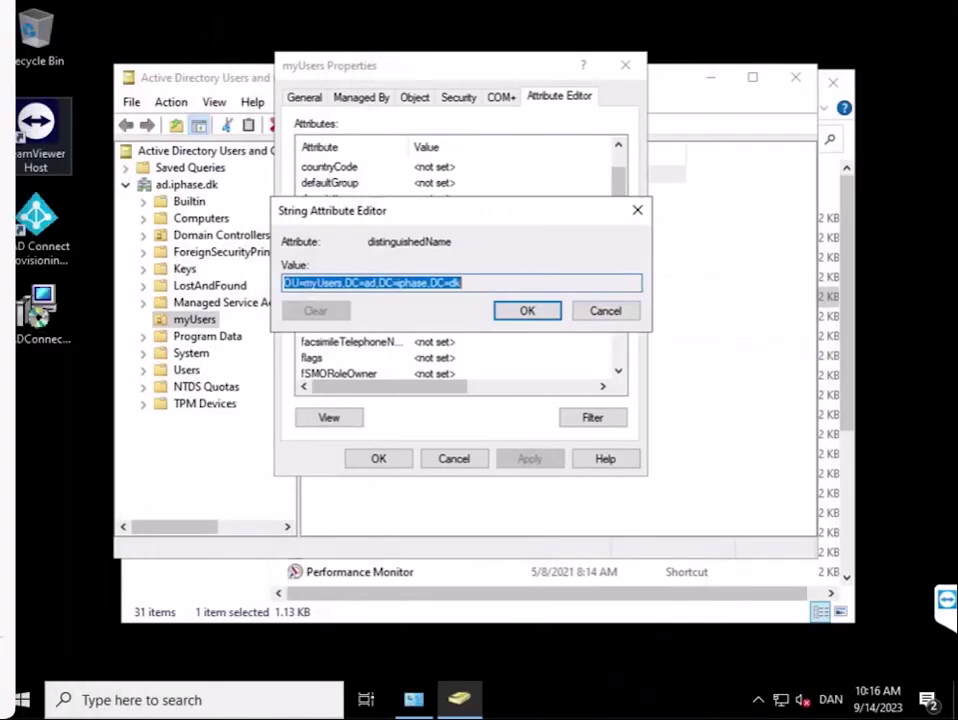
pyautogui.click(601, 311)
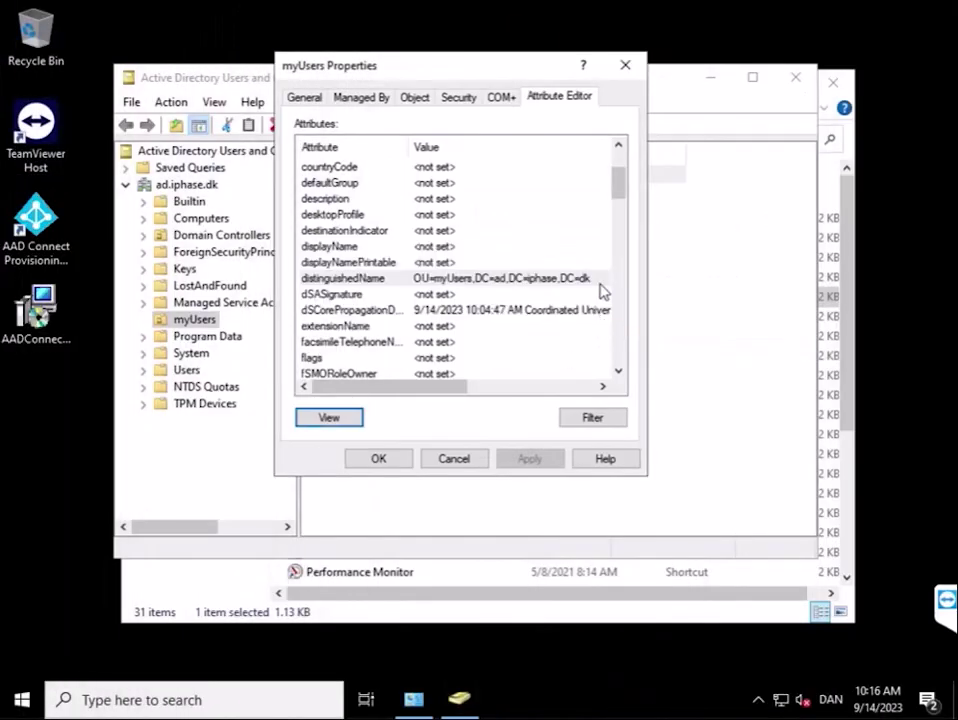
pyautogui.click(625, 65)
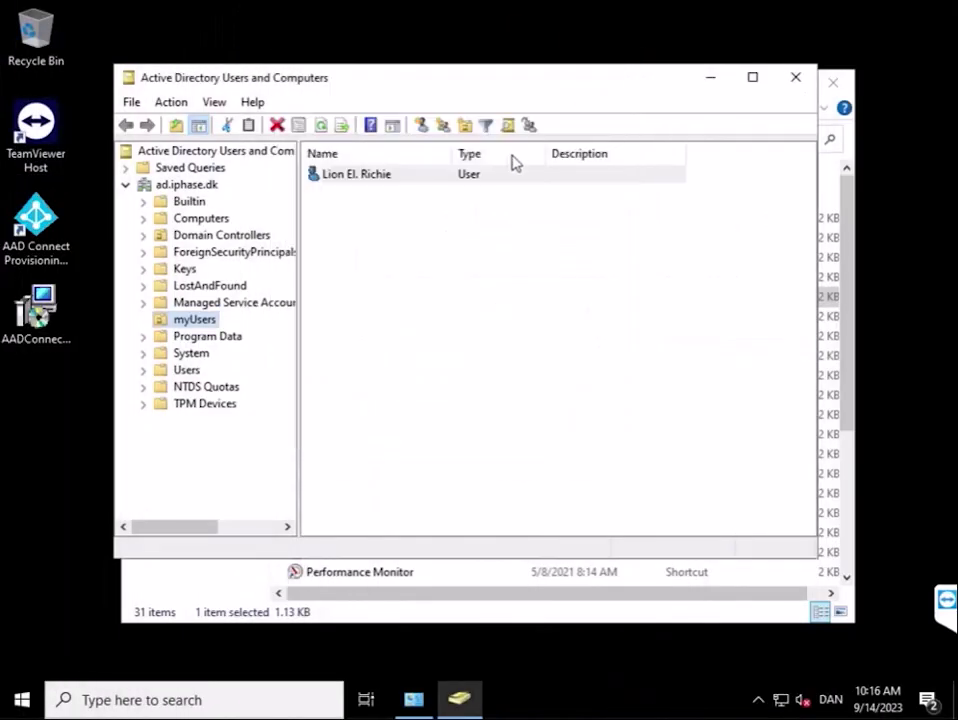
pyautogui.doubleClick(357, 175)
pyautogui.click(603, 150)
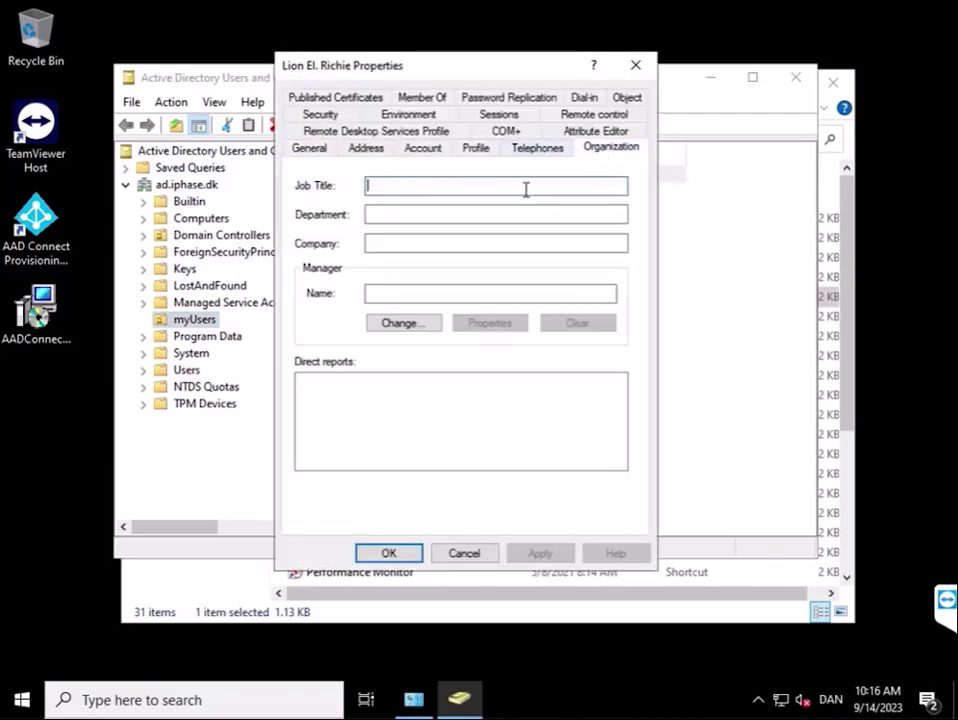
pyautogui.click(595, 133)
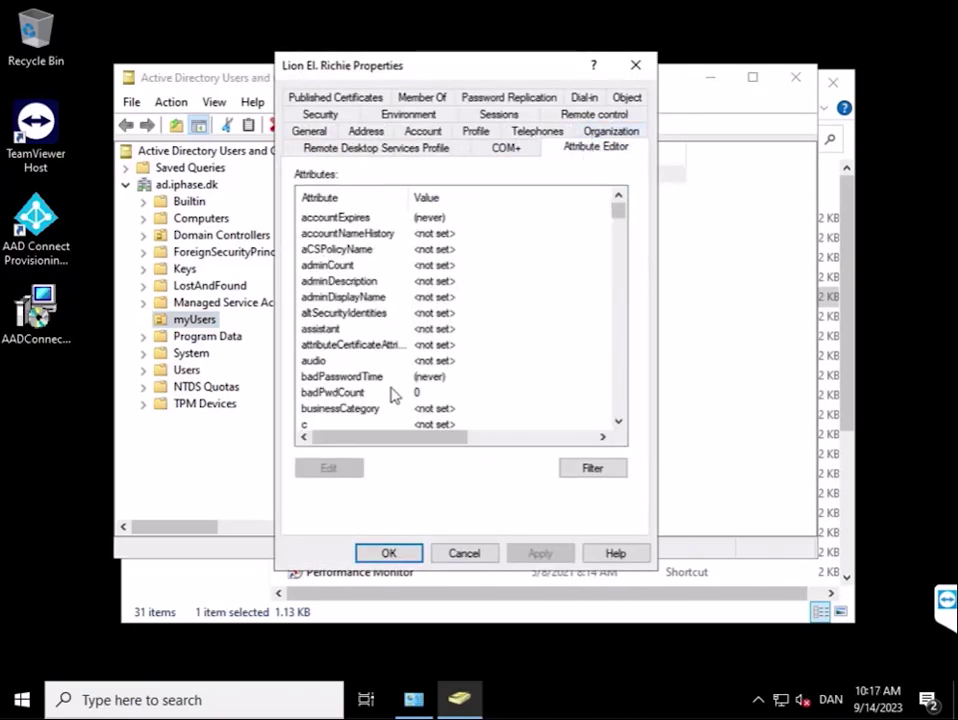
pyautogui.scroll(-2, 392, 390)
pyautogui.scroll(-3, 370, 338)
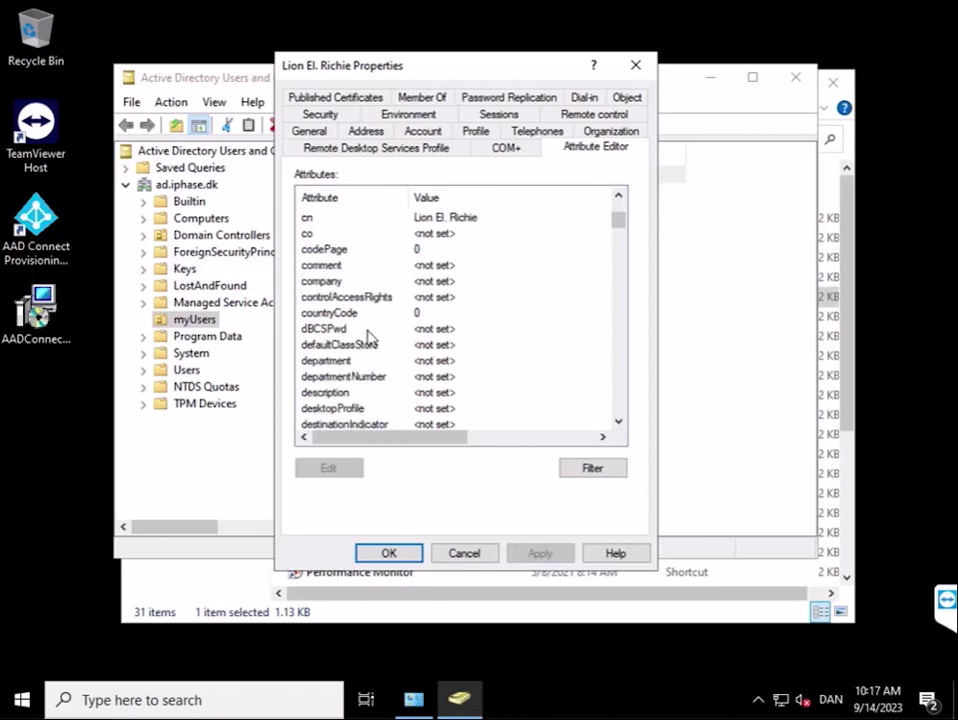
pyautogui.scroll(-1, 381, 386)
pyautogui.doubleClick(383, 425)
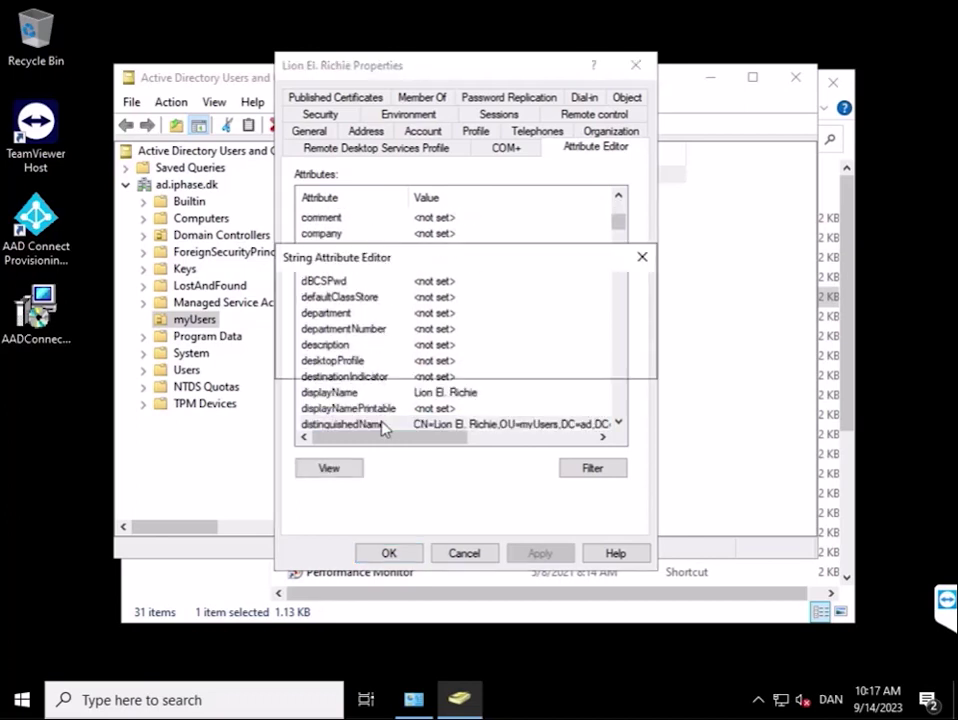
pyautogui.rightClick(360, 328)
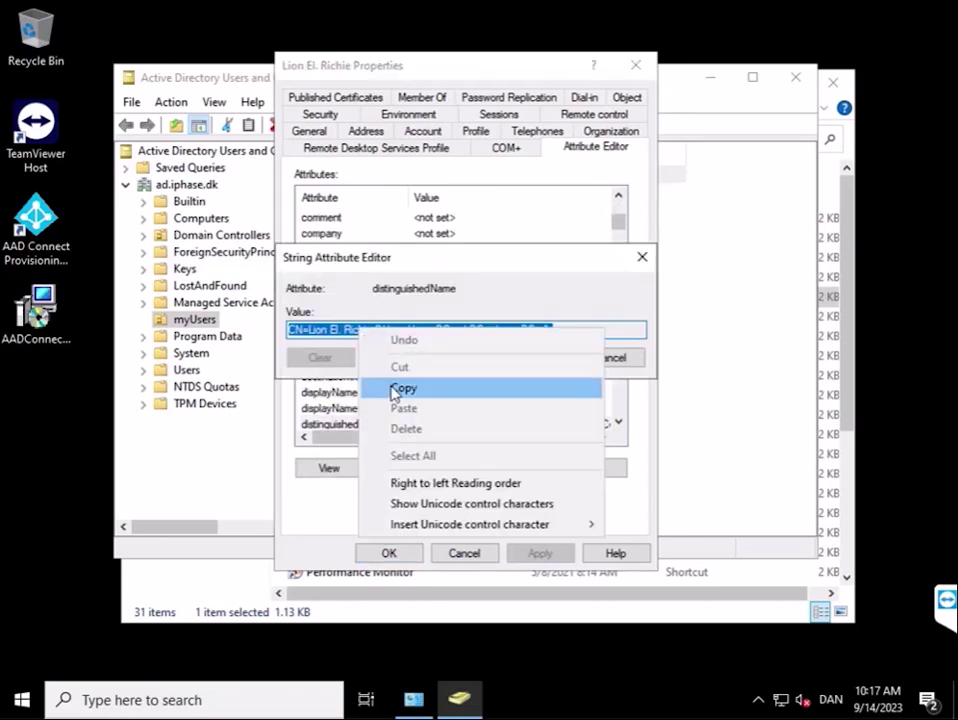
pyautogui.click(391, 388)
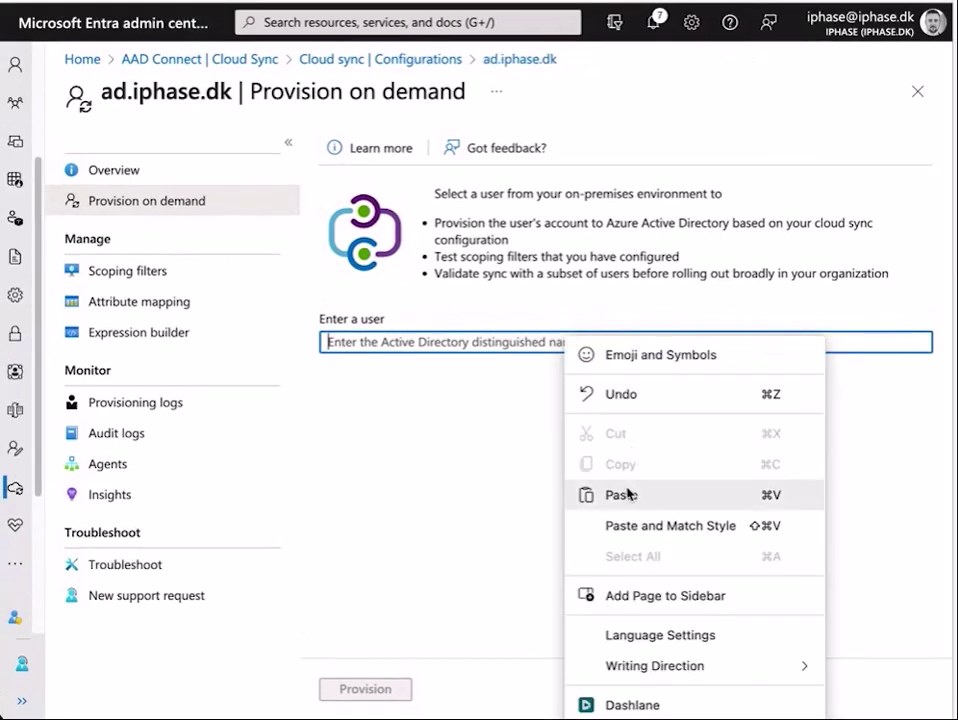
# Provision the myUsers user on demand by their distinguished name so their Azure AD account is created.
pyautogui.click(620, 494)
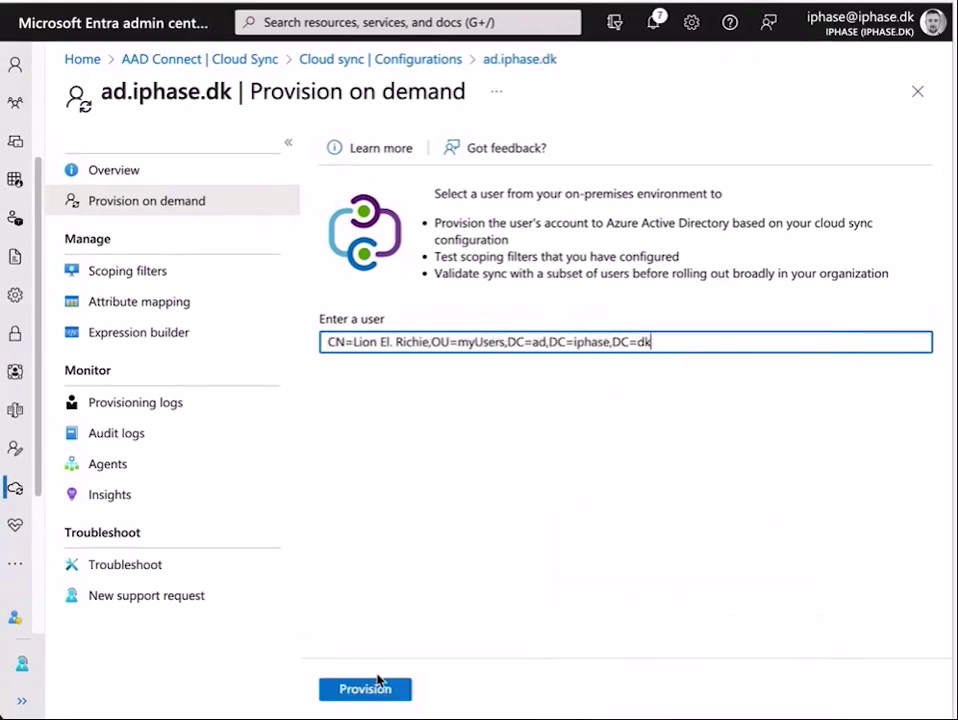
pyautogui.click(377, 688)
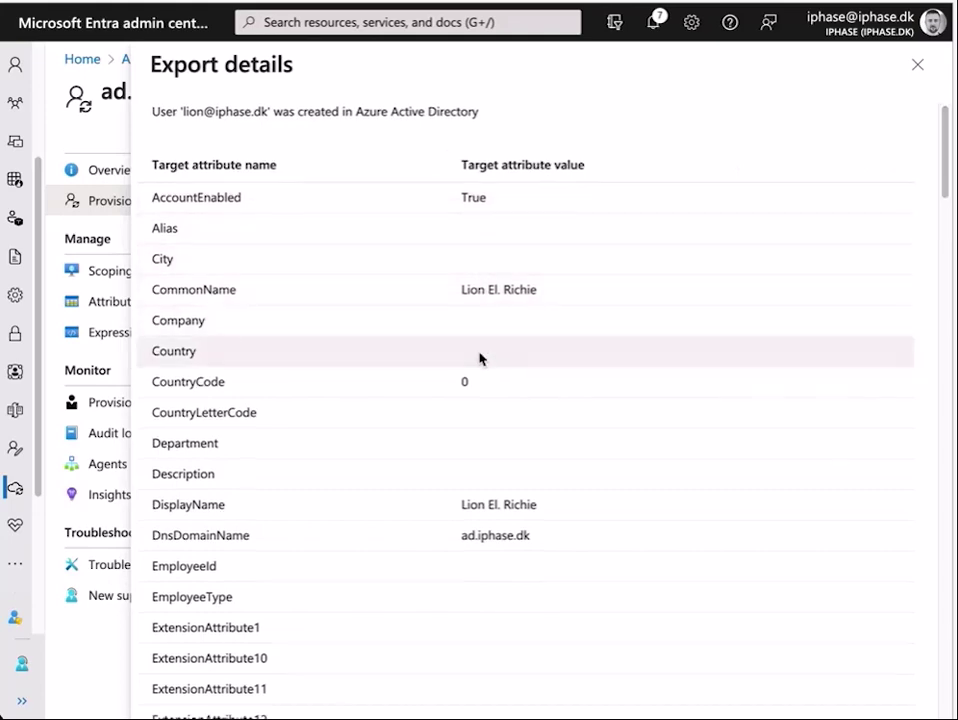
# Verify PreferredLanguage is DK in Export details, then finish back to the ad.iphase.dk configuration list.
pyautogui.scroll(-8, 479, 359)
pyautogui.scroll(-2, 479, 359)
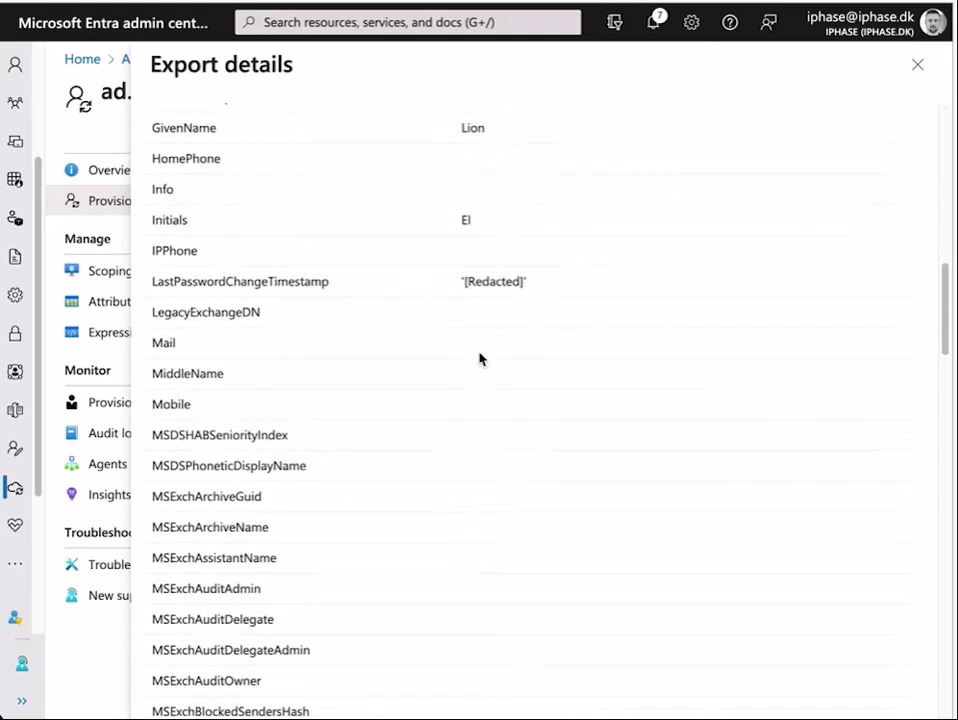
pyautogui.scroll(-12, 493, 357)
pyautogui.scroll(-6, 493, 357)
pyautogui.scroll(-10, 527, 378)
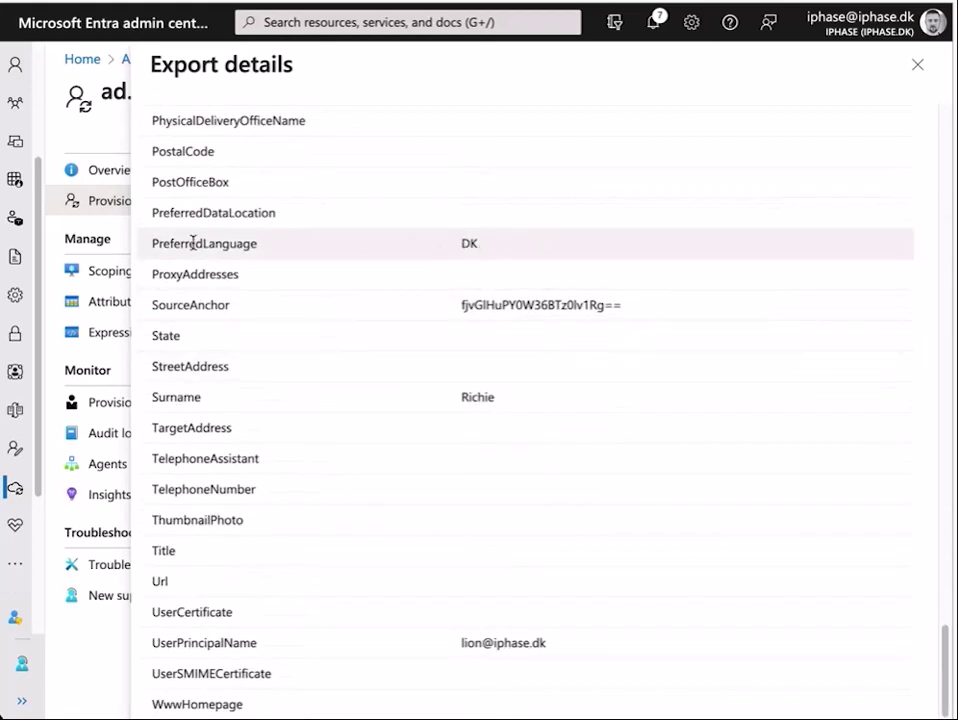
pyautogui.moveTo(194, 244); pyautogui.dragTo(458, 252)
pyautogui.click(469, 245)
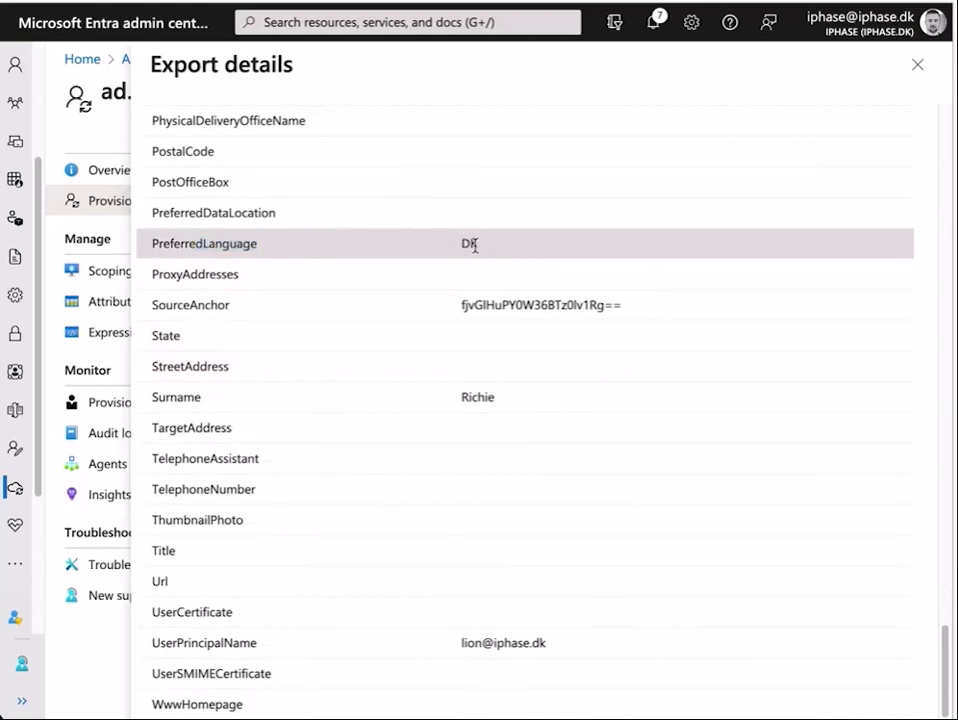
pyautogui.click(917, 64)
pyautogui.click(352, 691)
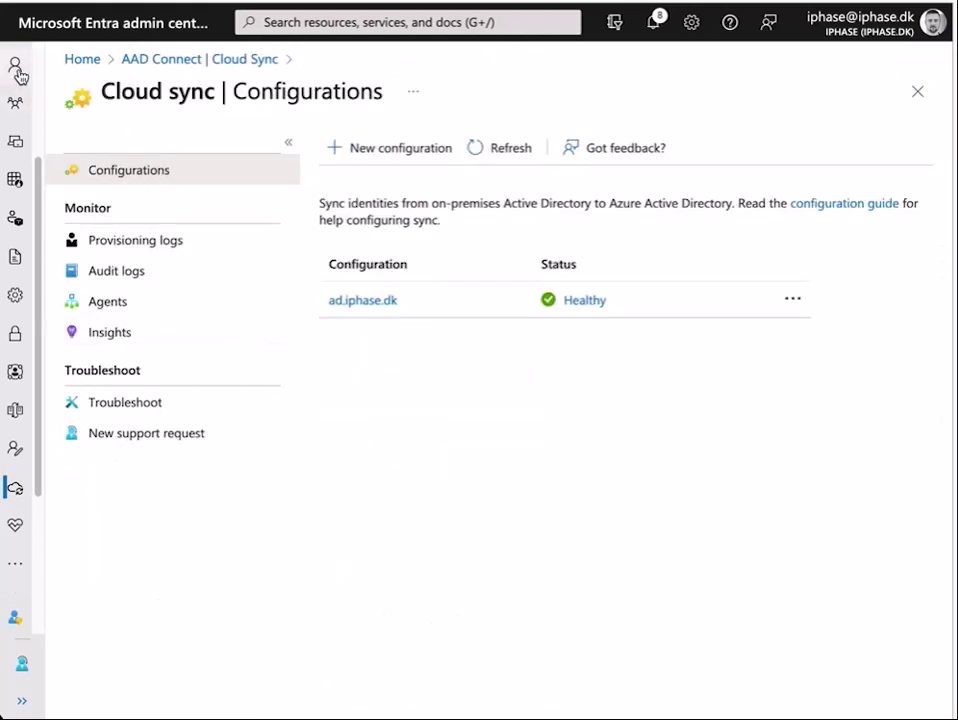
# Open the synced user's profile from All users, showing a Member account created Sep 14, 2023.
pyautogui.click(17, 72)
pyautogui.click(78, 106)
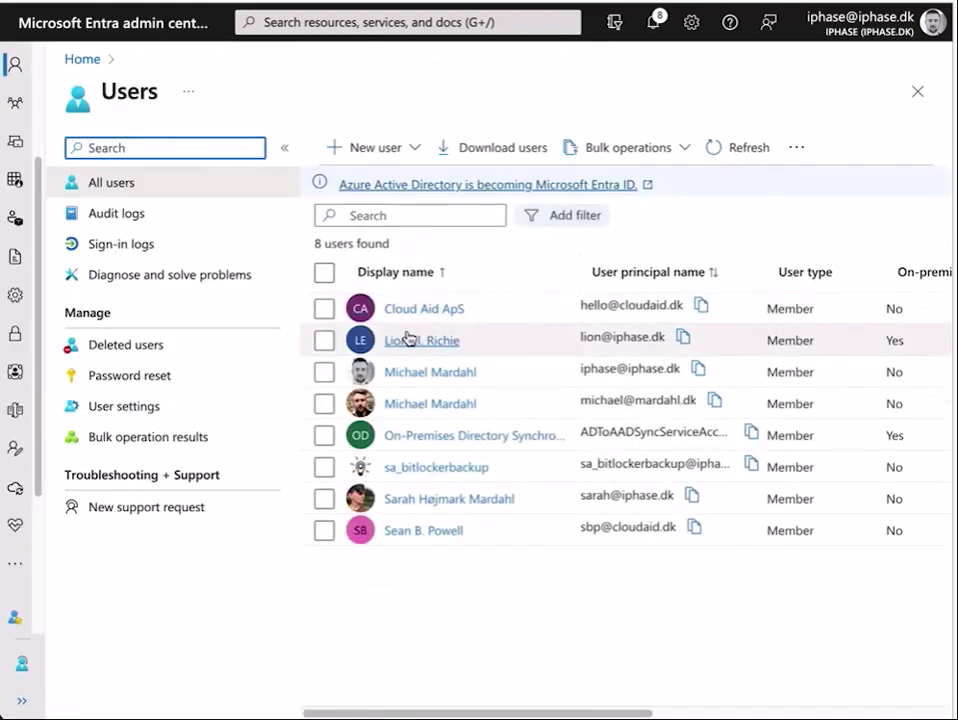
pyautogui.click(422, 342)
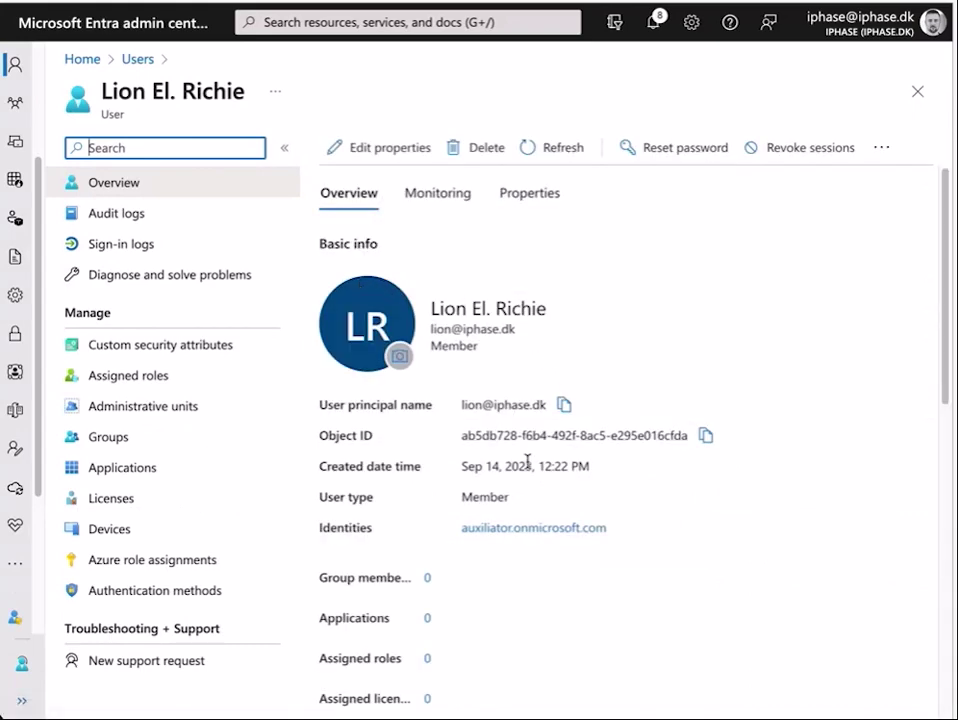
pyautogui.scroll(-5, 616, 465)
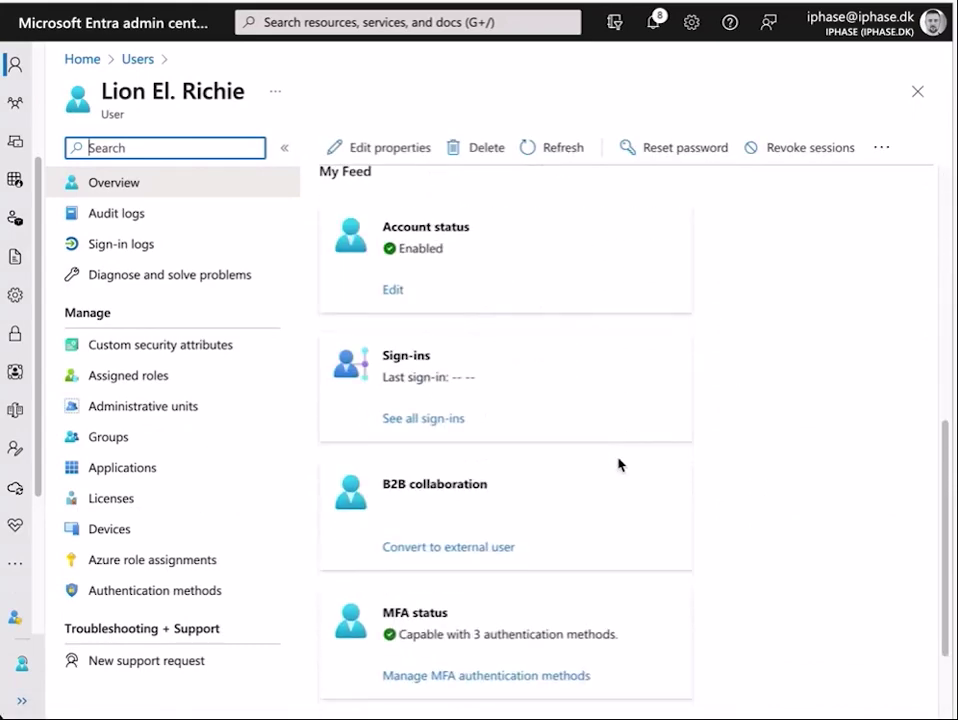
pyautogui.scroll(5, 618, 465)
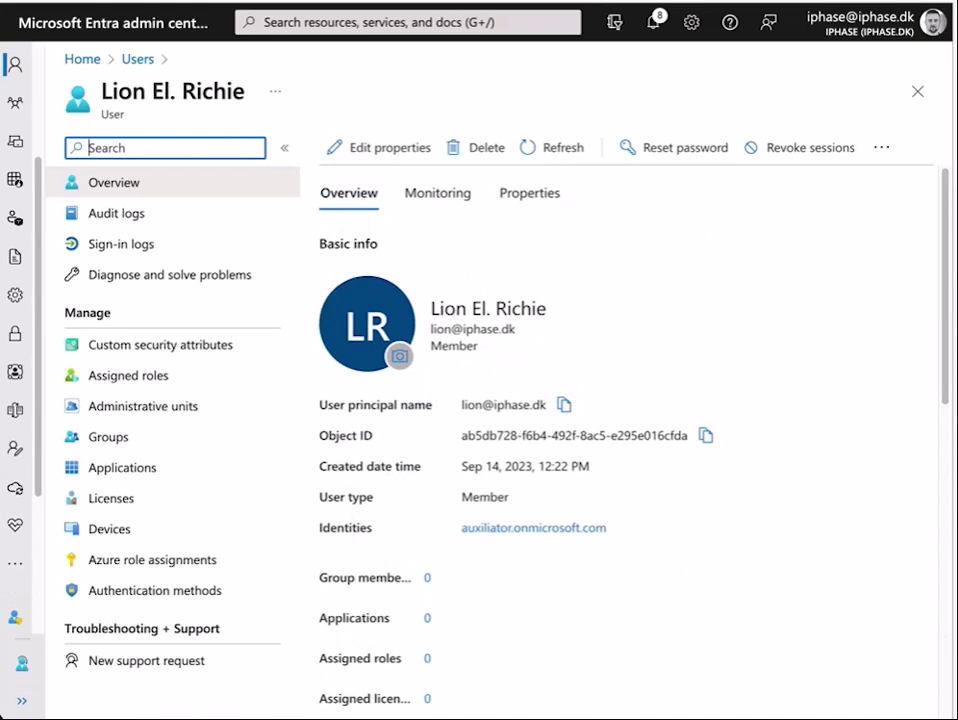